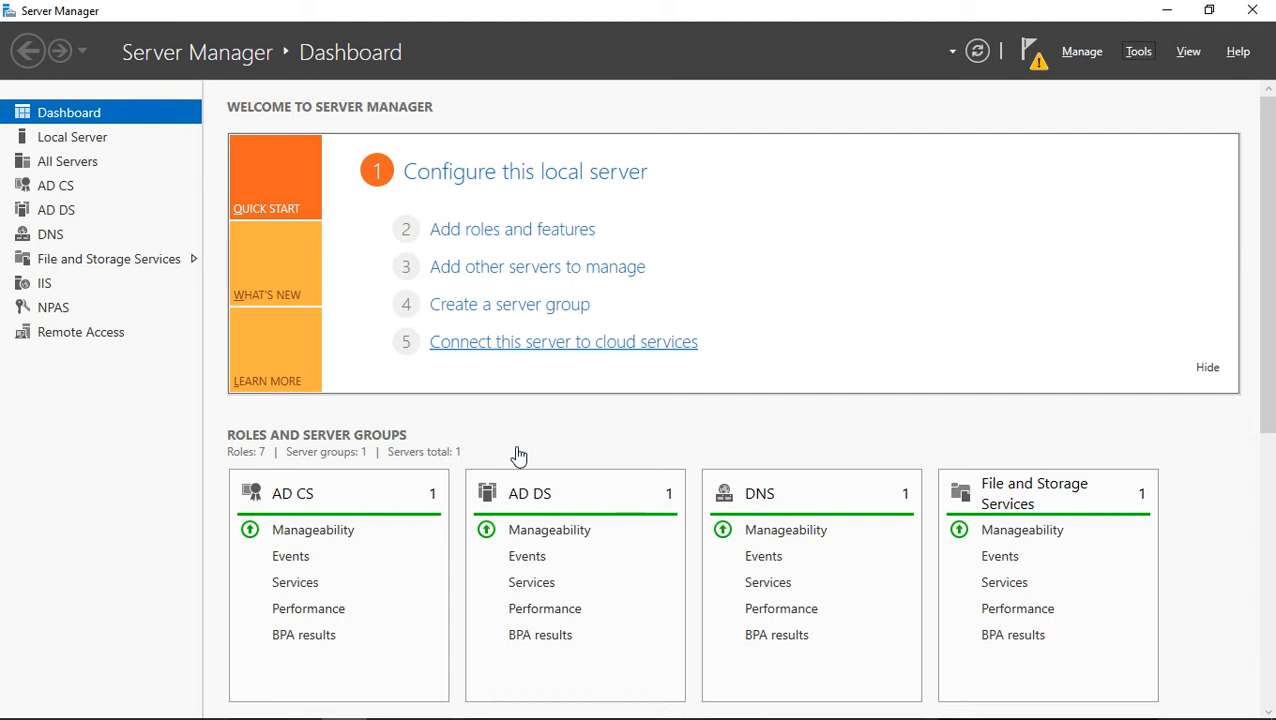
Open Active Directory Users and Computers and show the Users container of the Widget.internal domain.
click(1139, 52)
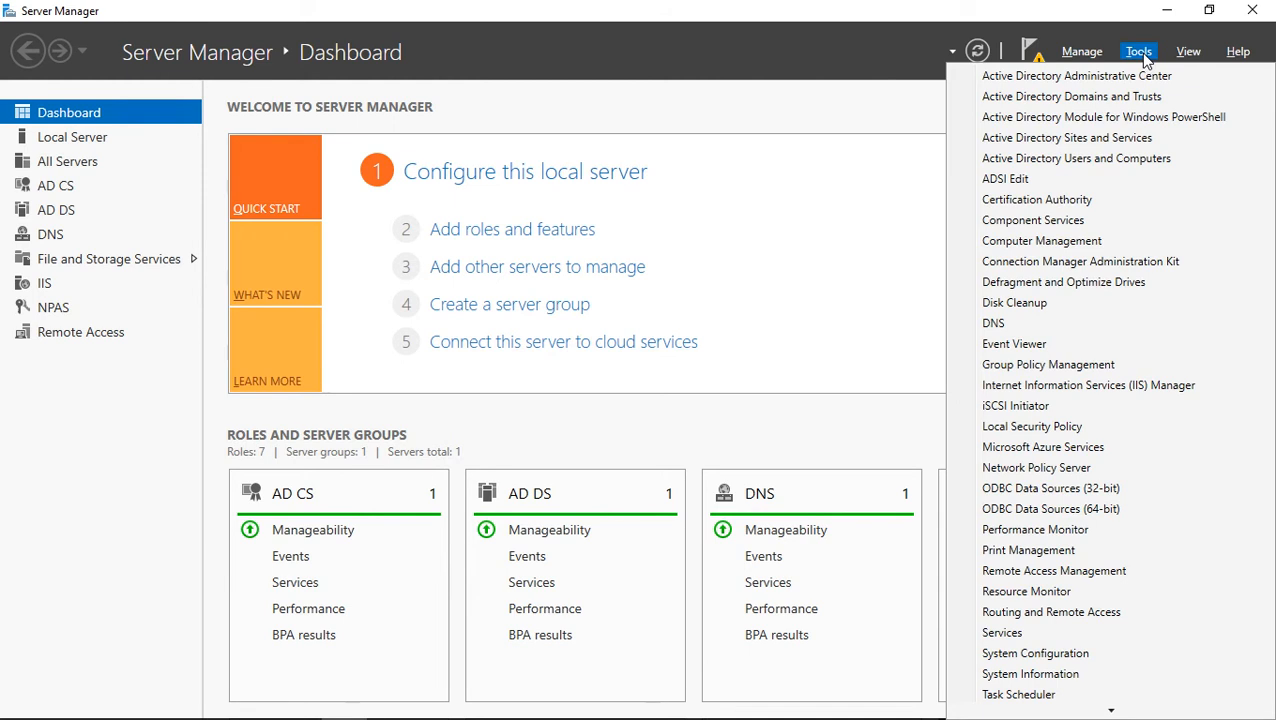
click(1134, 162)
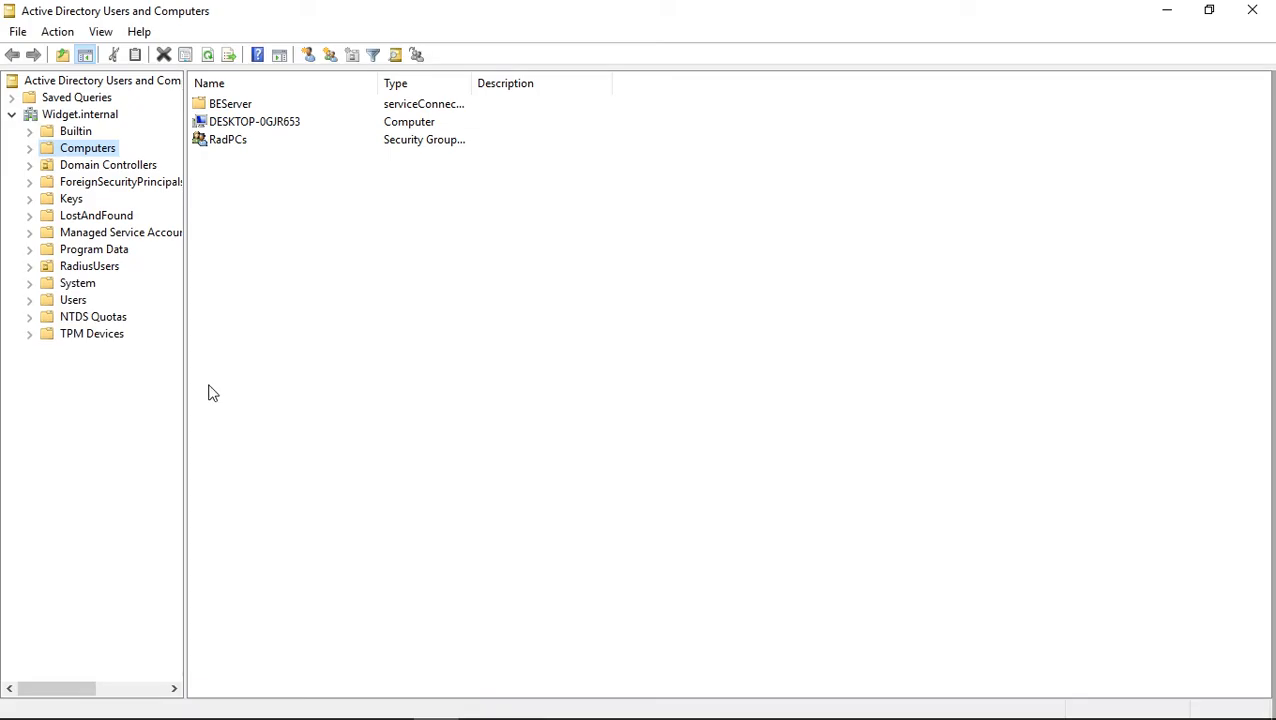
click(71, 304)
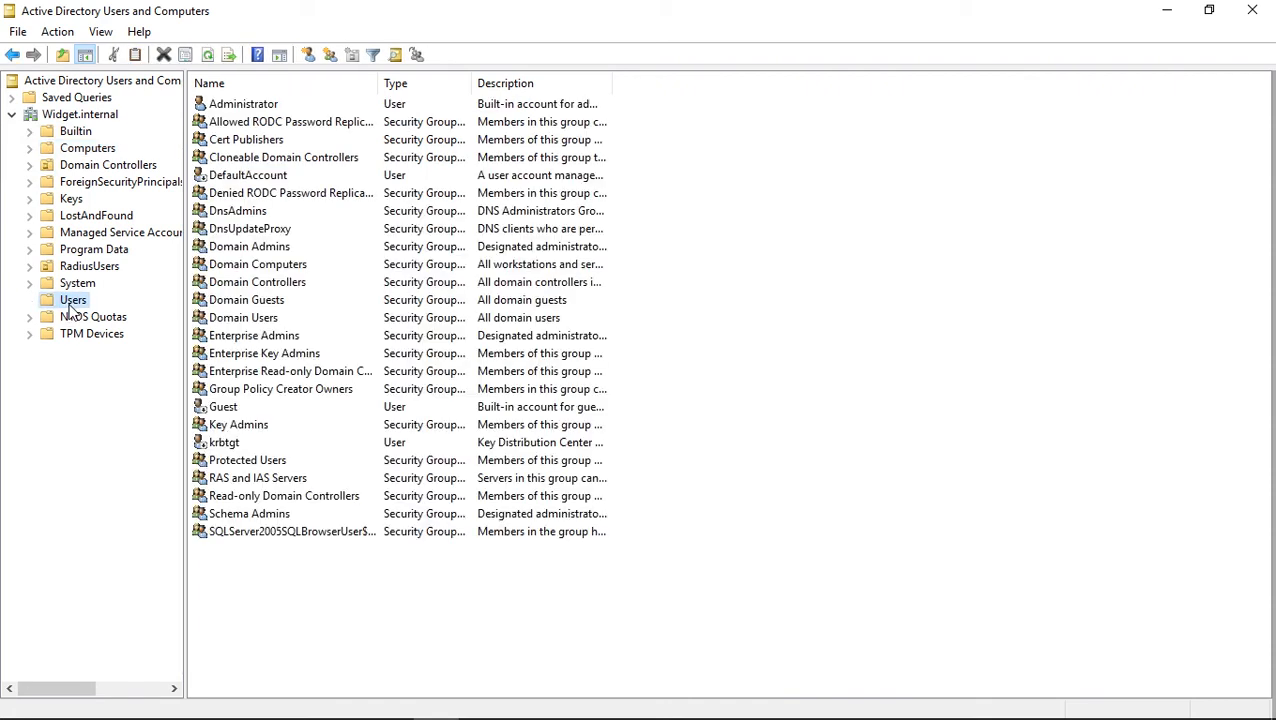
Start a new user in the Users container with the name Backup and the logon name backup.
right_click(72, 304)
mouse_move(166, 370)
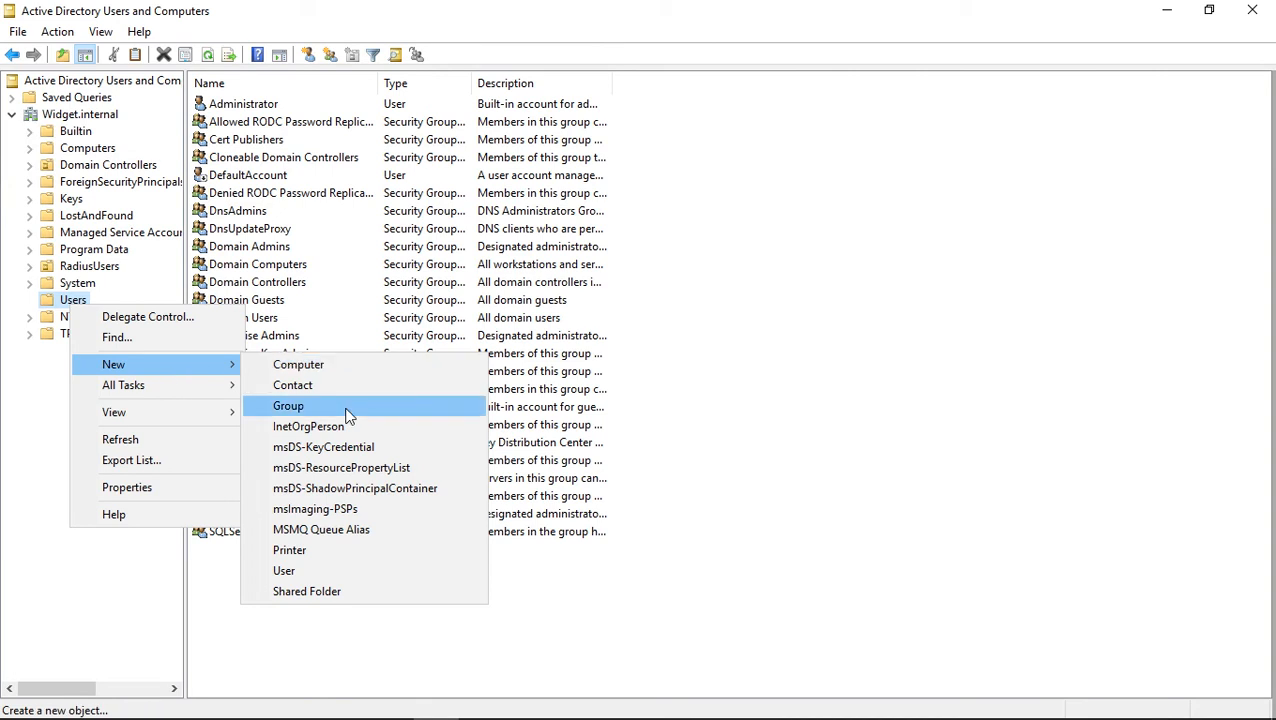
click(328, 570)
text(Backup)
click(48, 229)
text(backup)
click(321, 341)
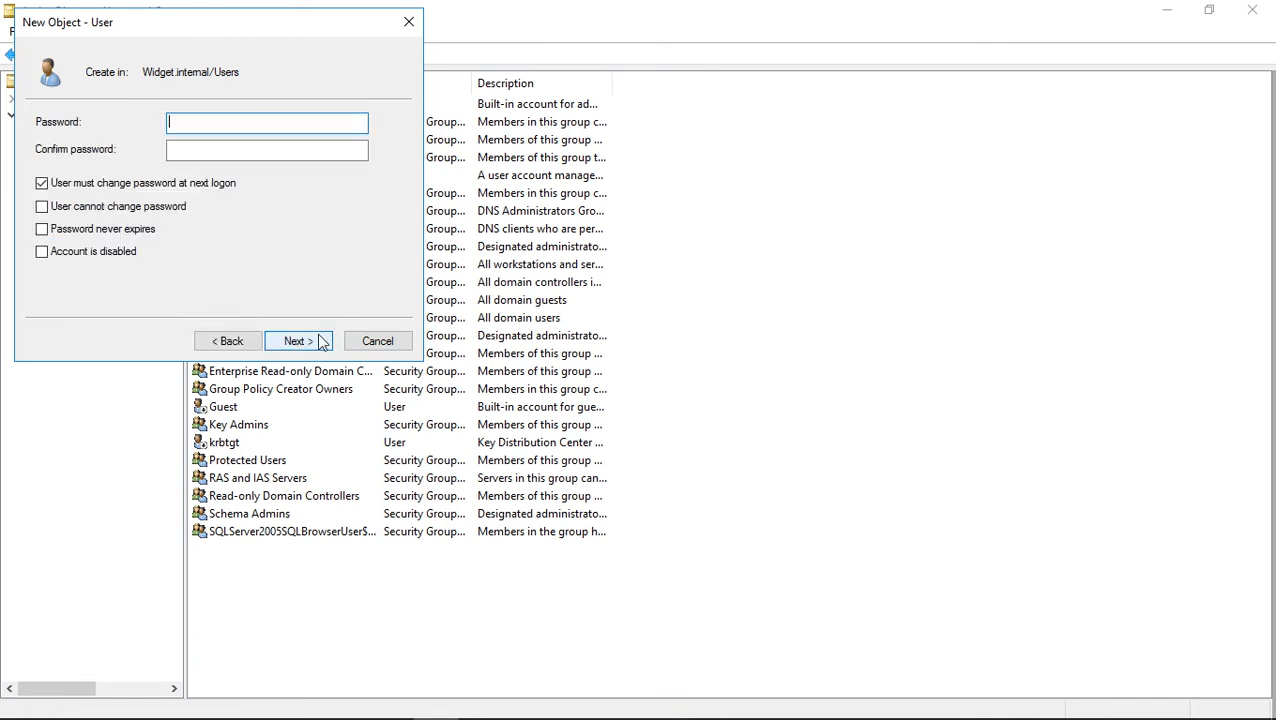
Enter and confirm the account password, replace the change-at-next-logon requirement with Password never expires, and finish creating the user.
text(********)
key(Tab)
text(********)
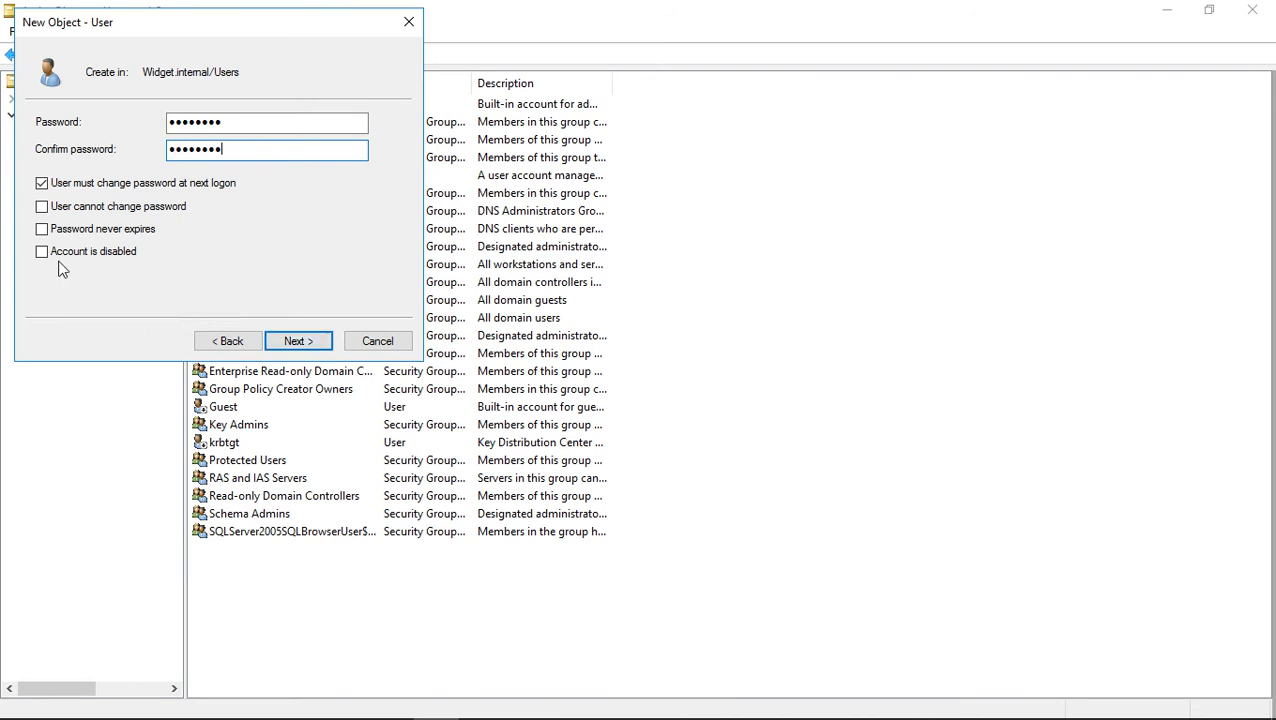
click(41, 183)
click(55, 232)
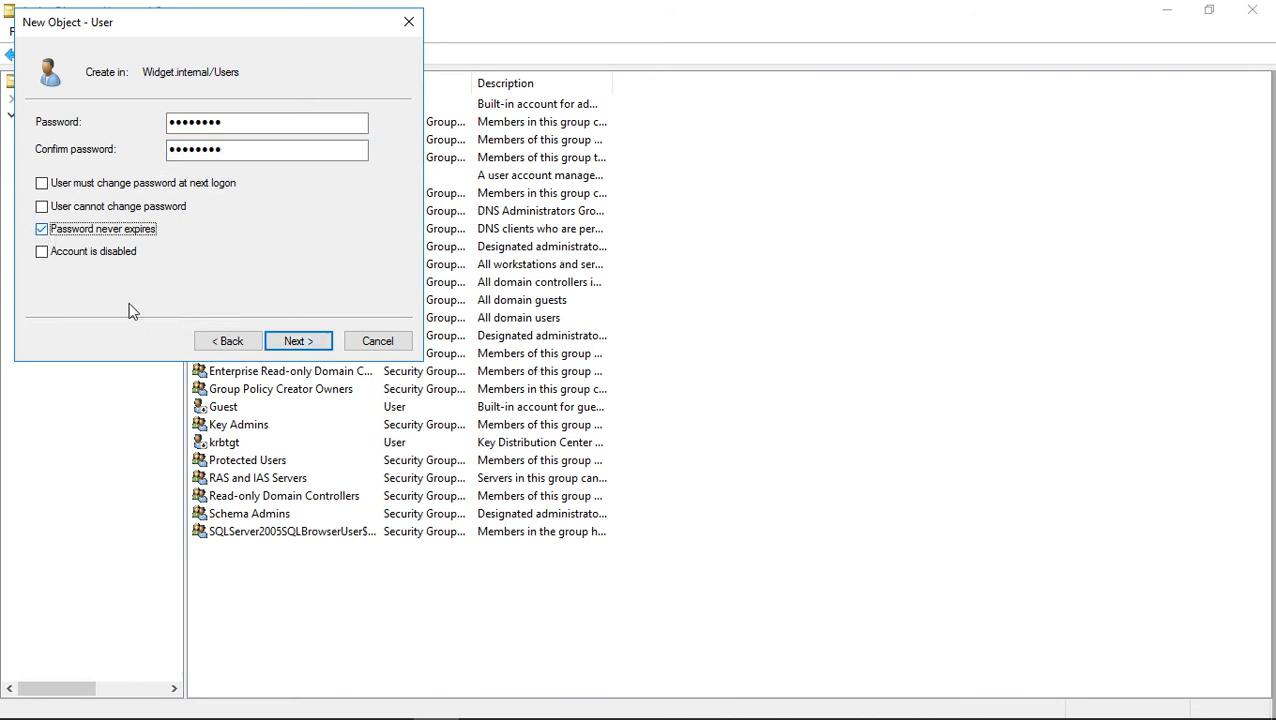
click(294, 348)
click(288, 342)
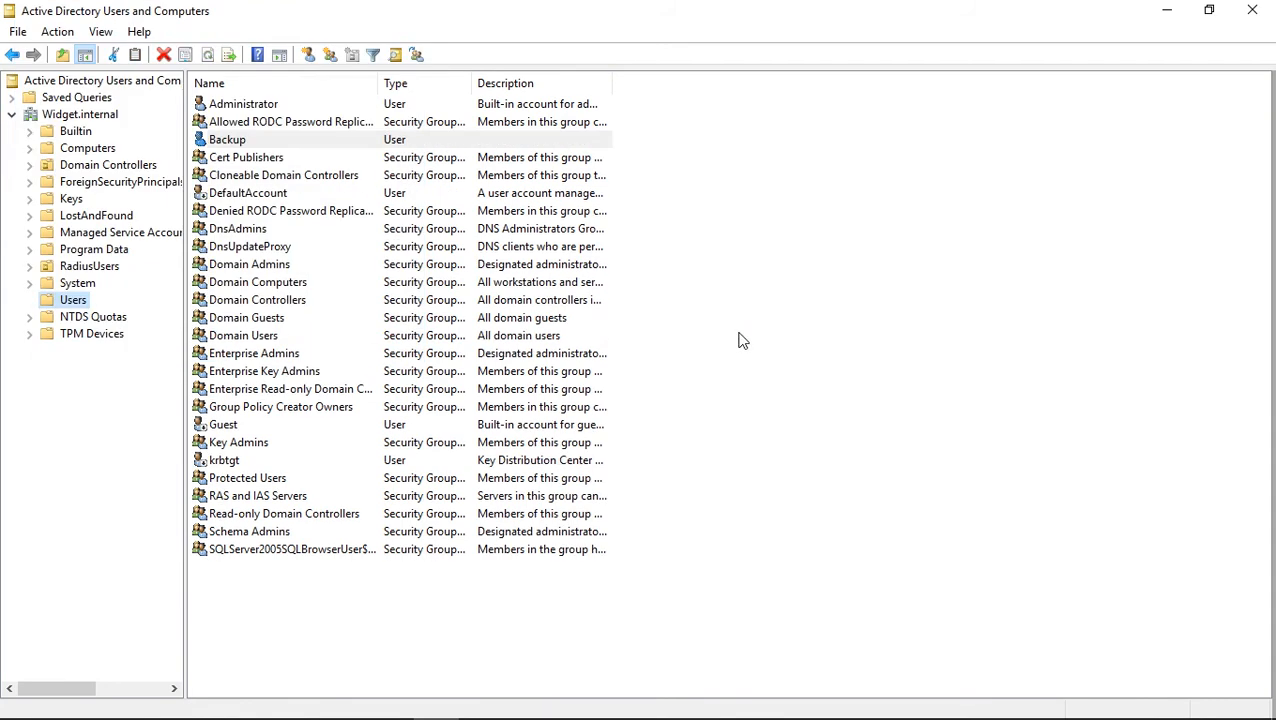
click(1254, 12)
Create a folder named BEData on New Volume (E:) in File Explorer.
mouse_move(342, 703)
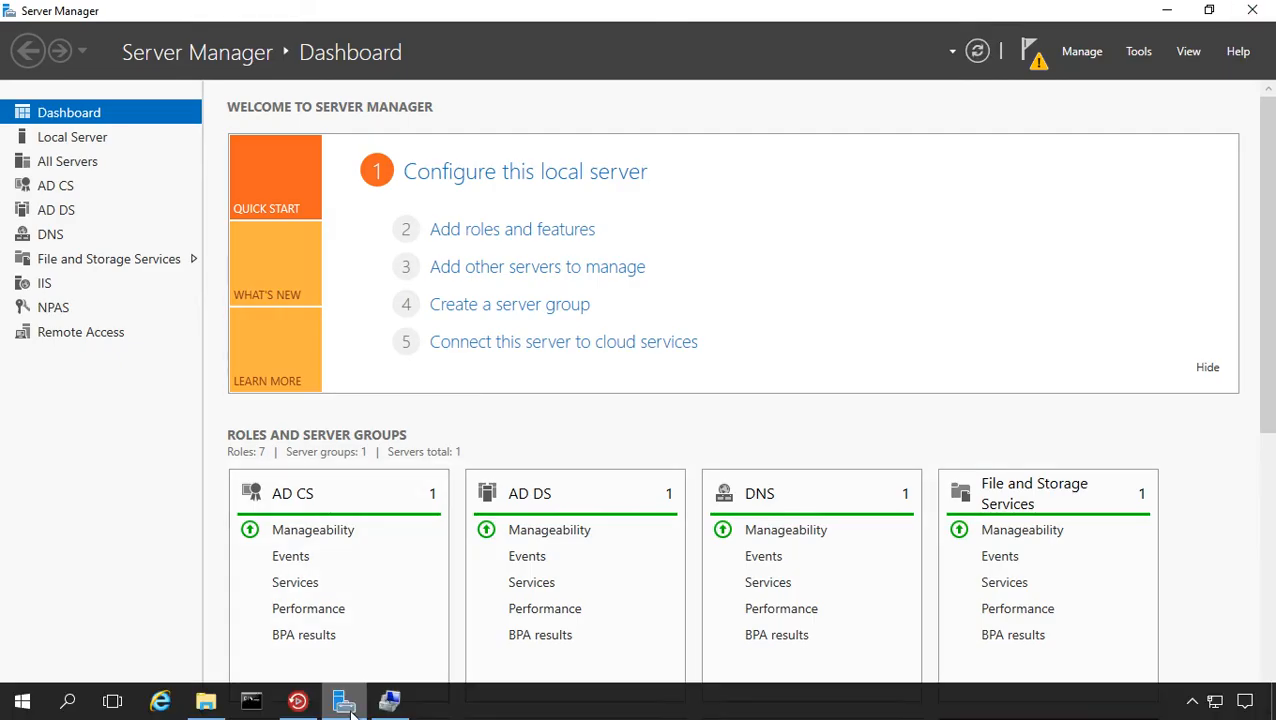
click(206, 703)
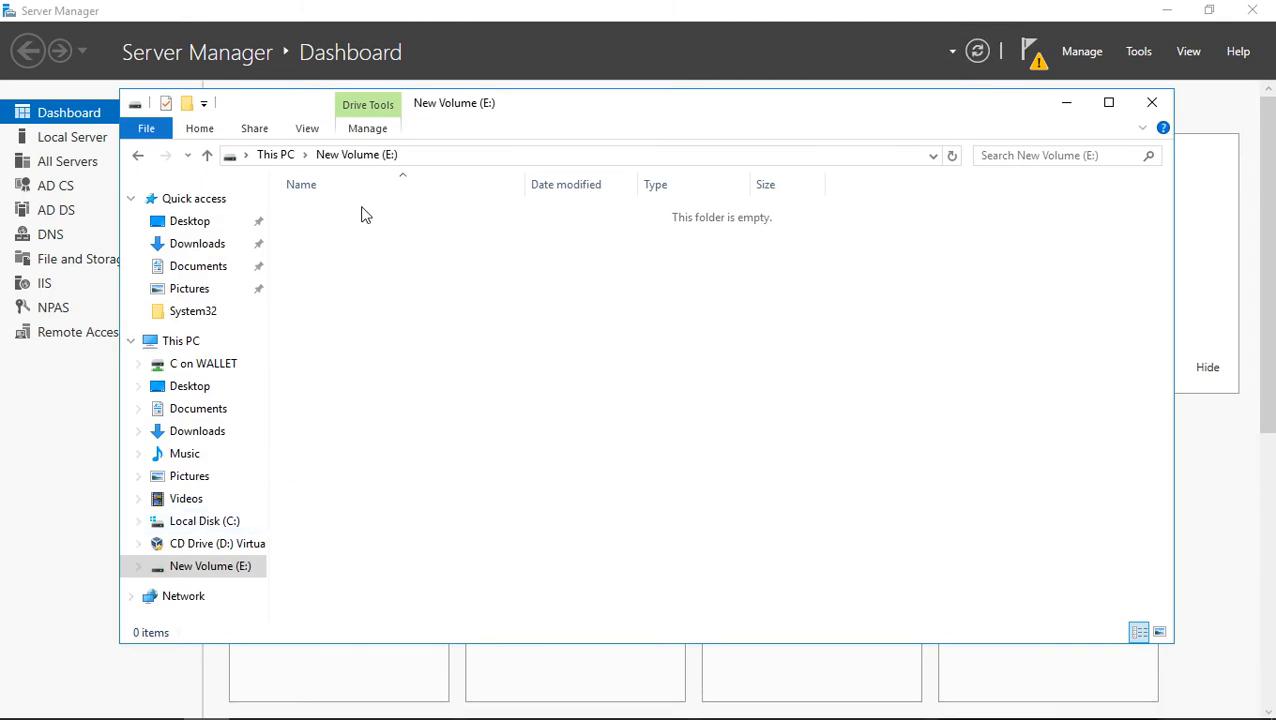
click(276, 155)
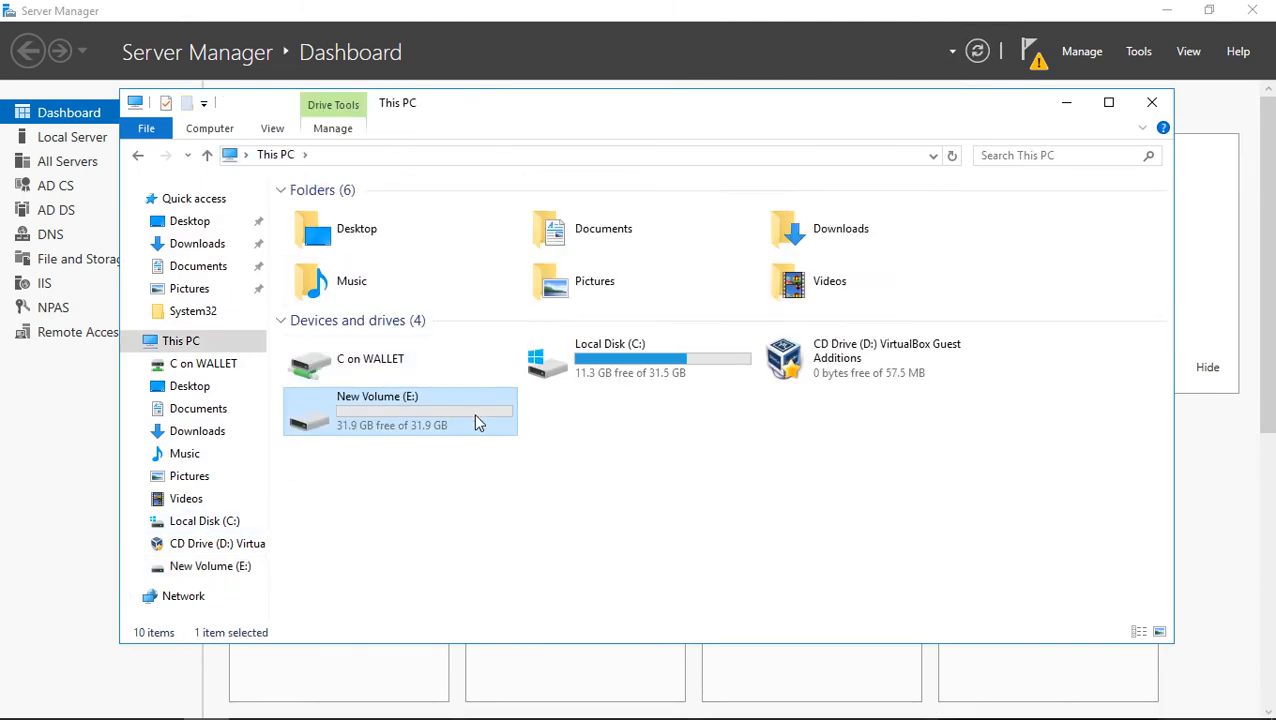
double_click(455, 411)
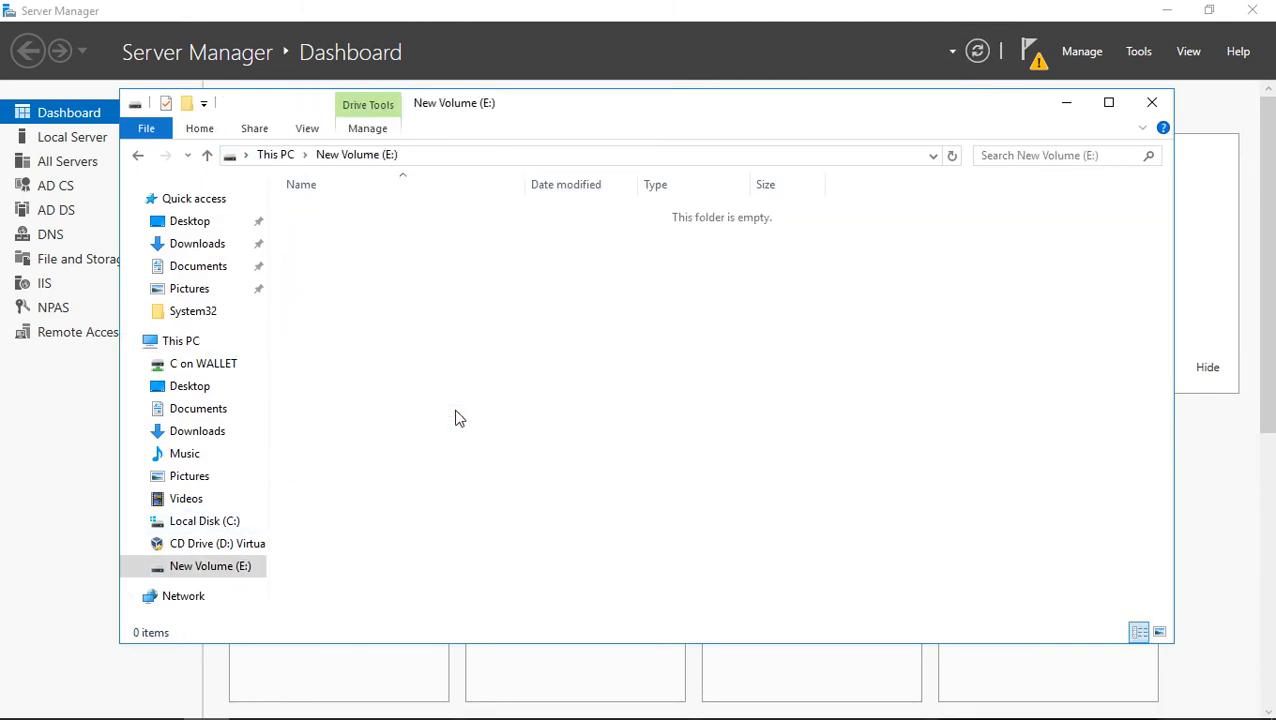
right_click(378, 278)
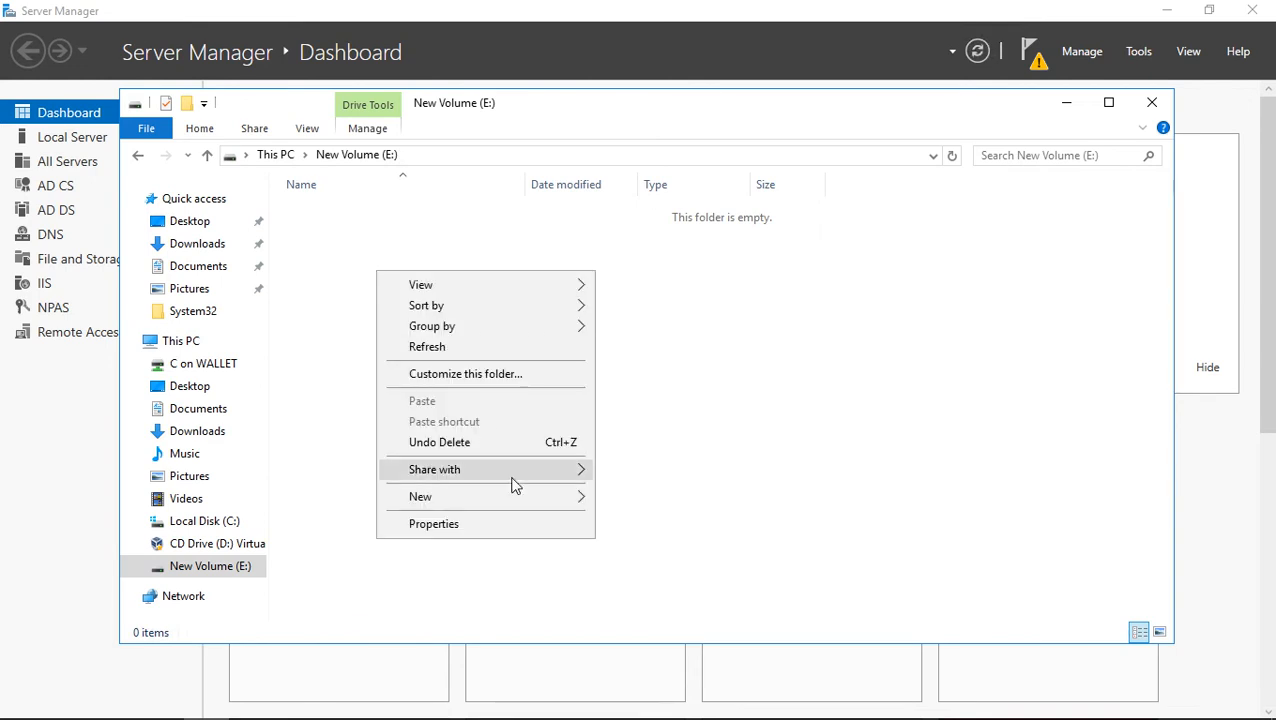
mouse_move(513, 497)
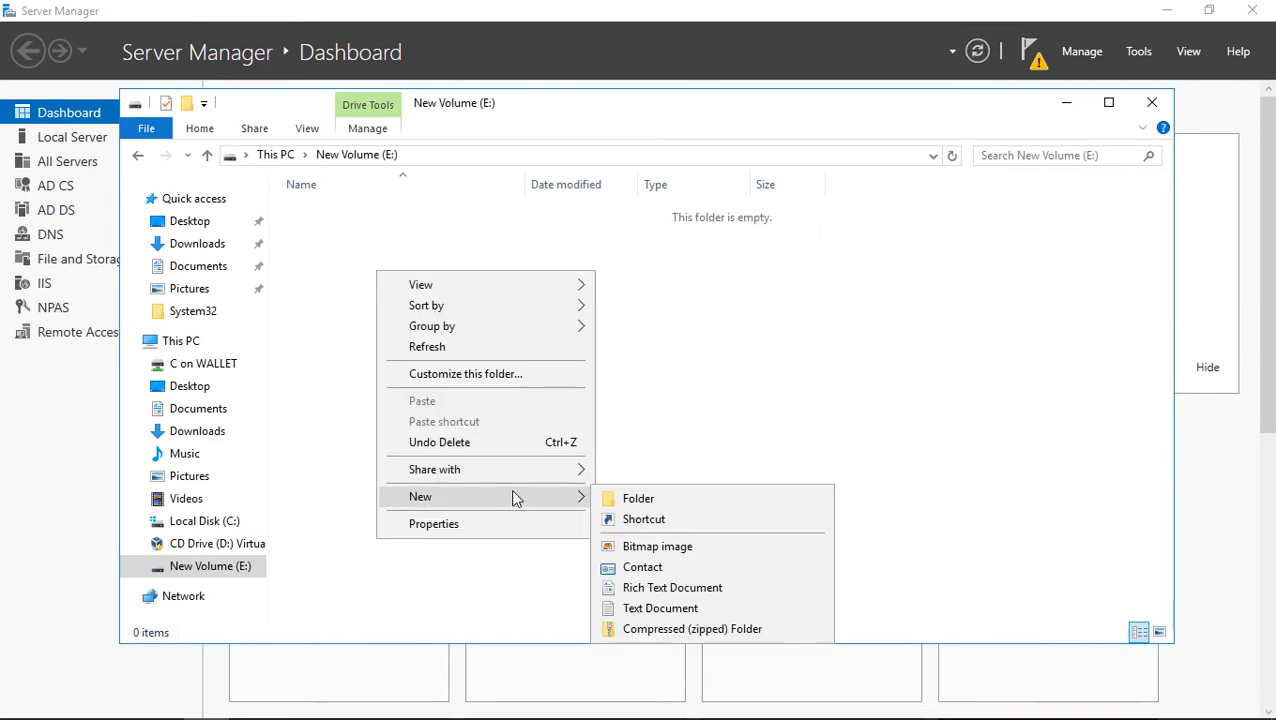
click(630, 498)
text(BE)
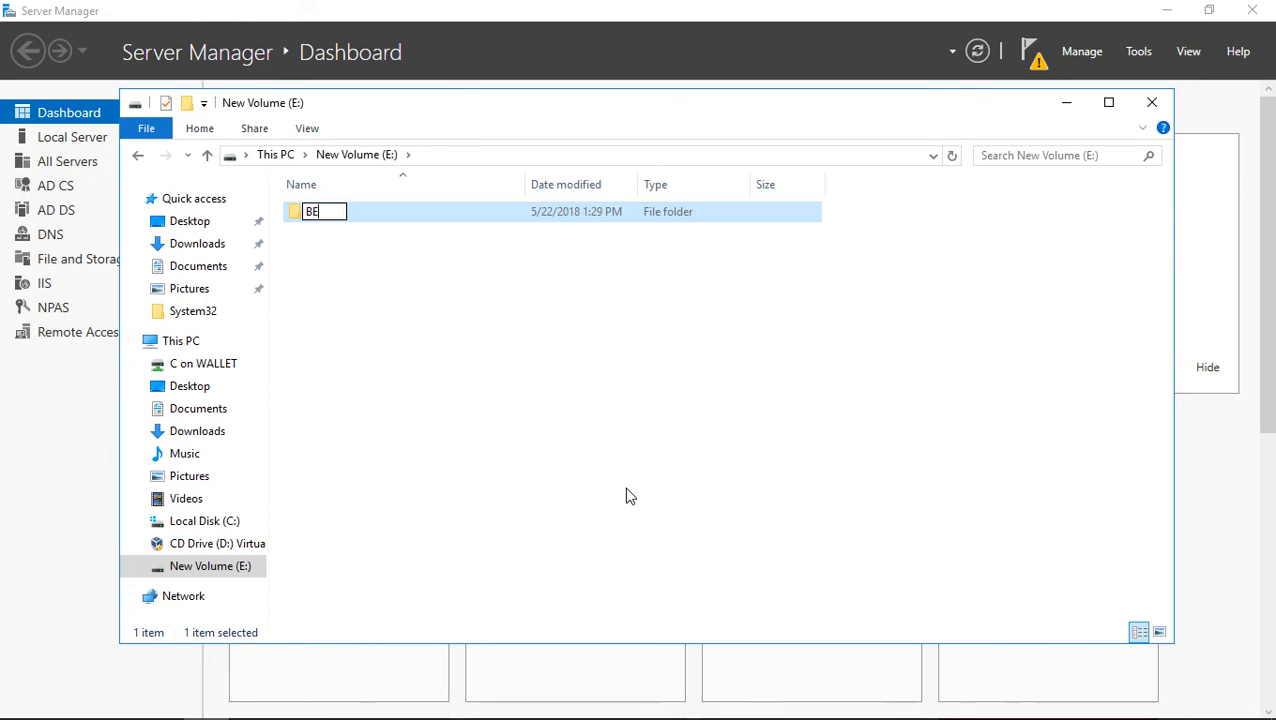
text(Data)
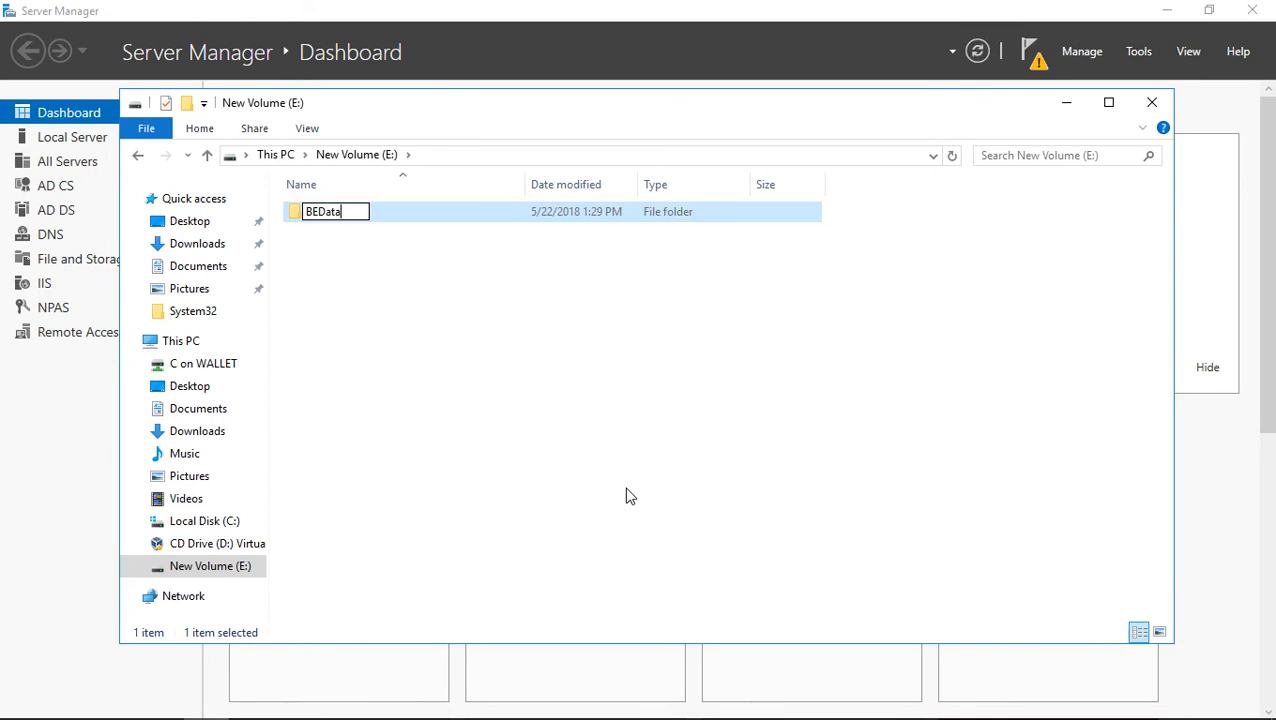
key(Return)
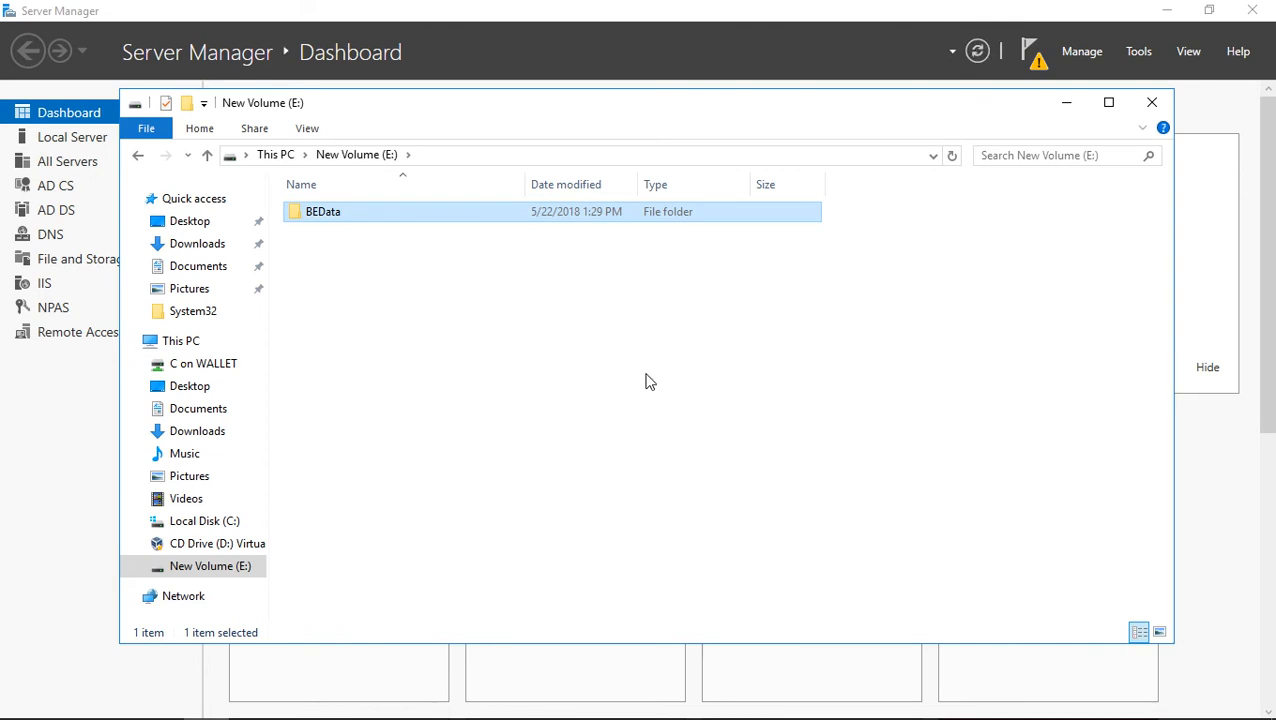
click(1073, 108)
Switch to Veritas Backup Exec and configure new disk-based storage of the type Deduplication disk storage.
mouse_move(424, 717)
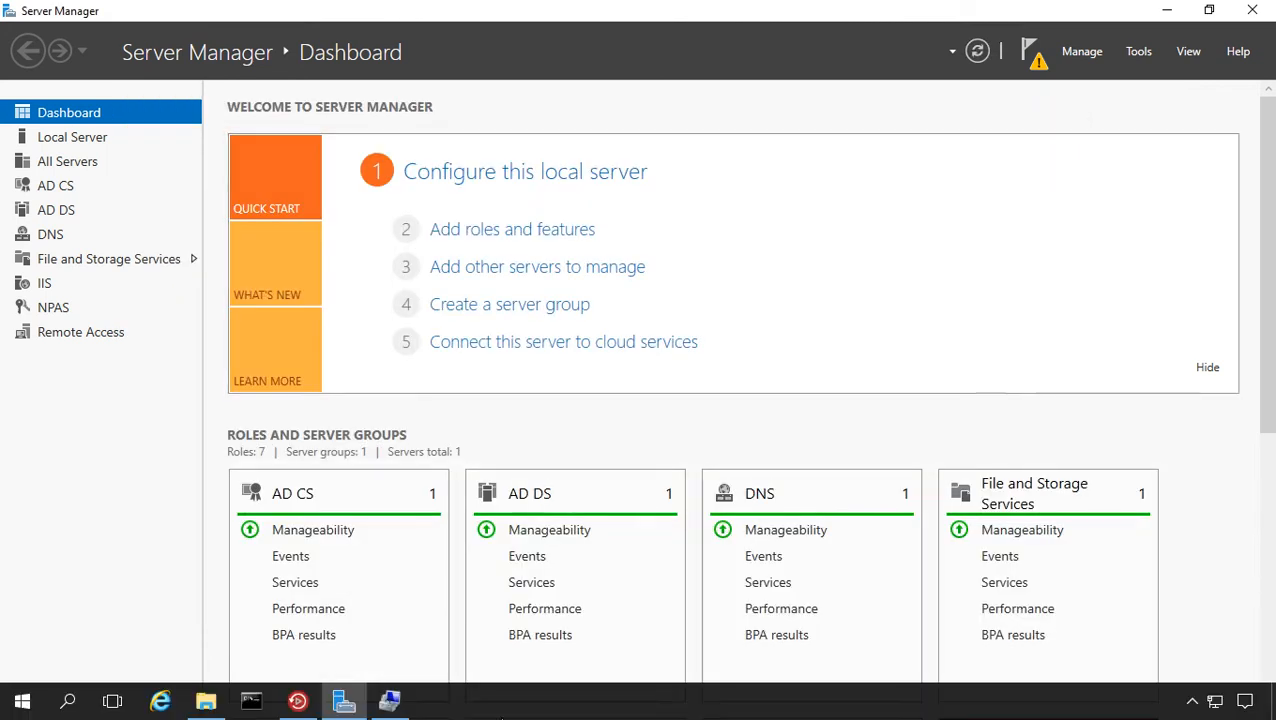
click(291, 700)
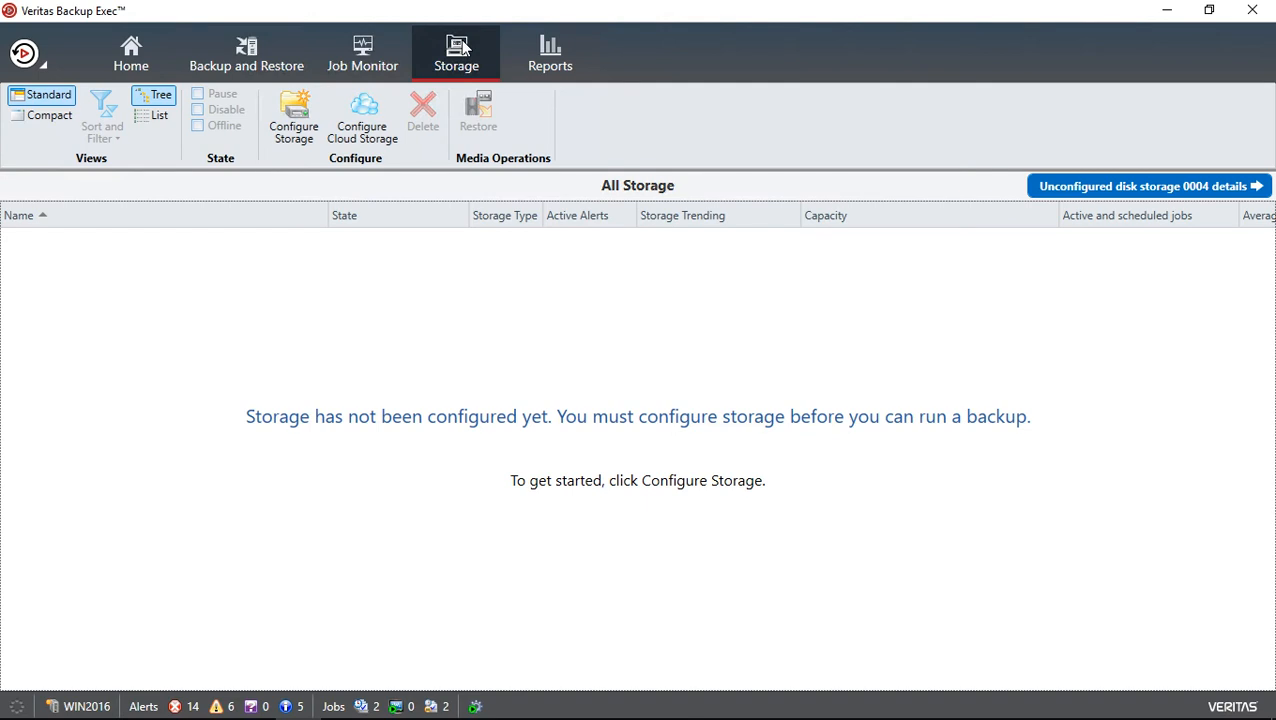
click(283, 135)
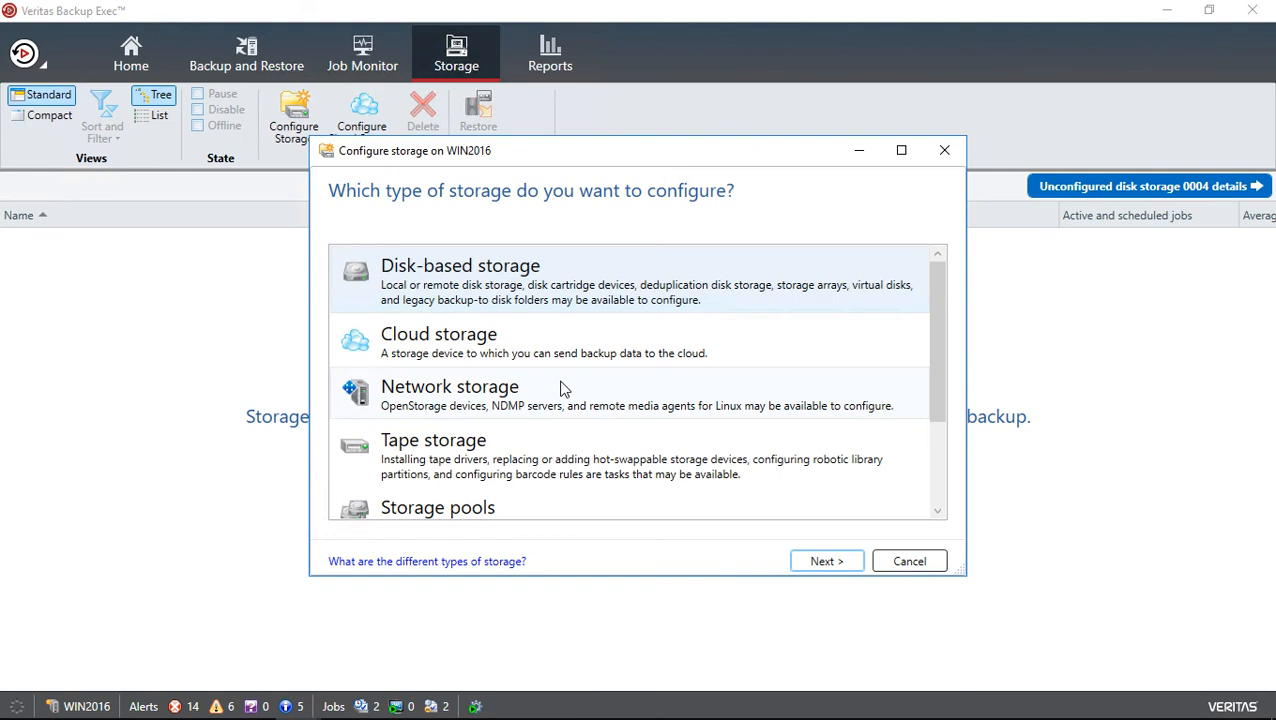
click(901, 150)
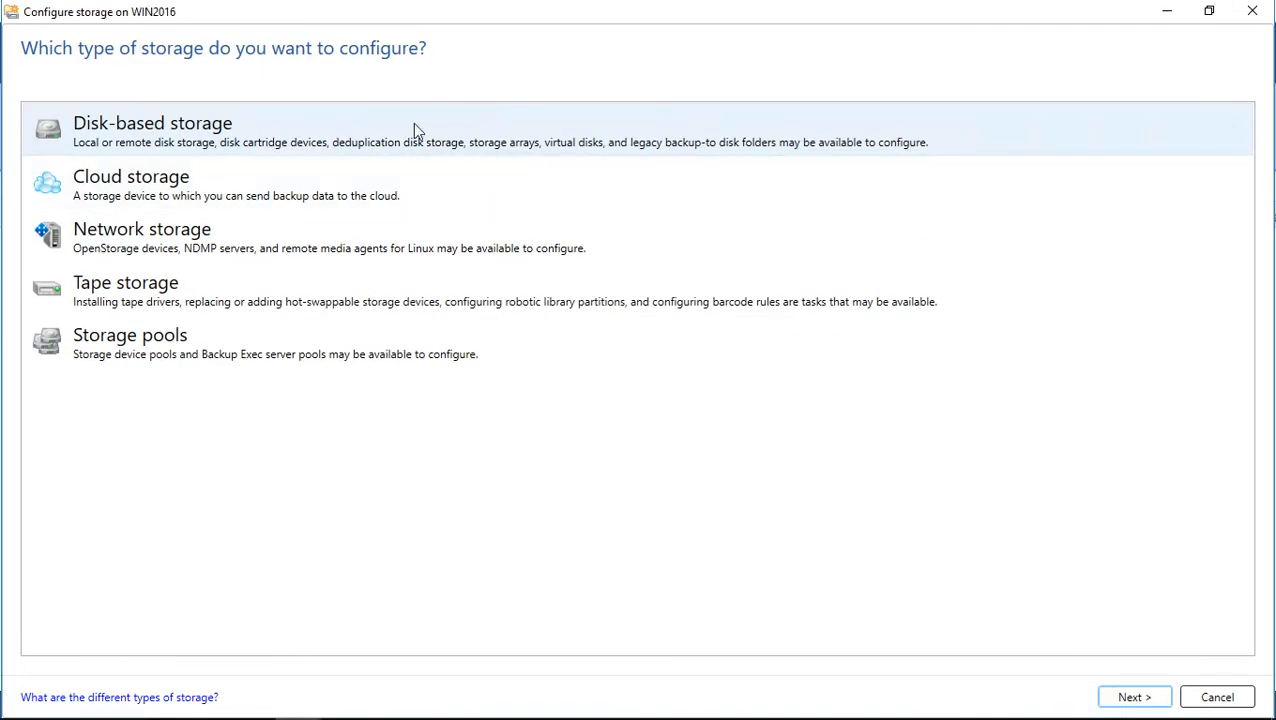
click(1128, 698)
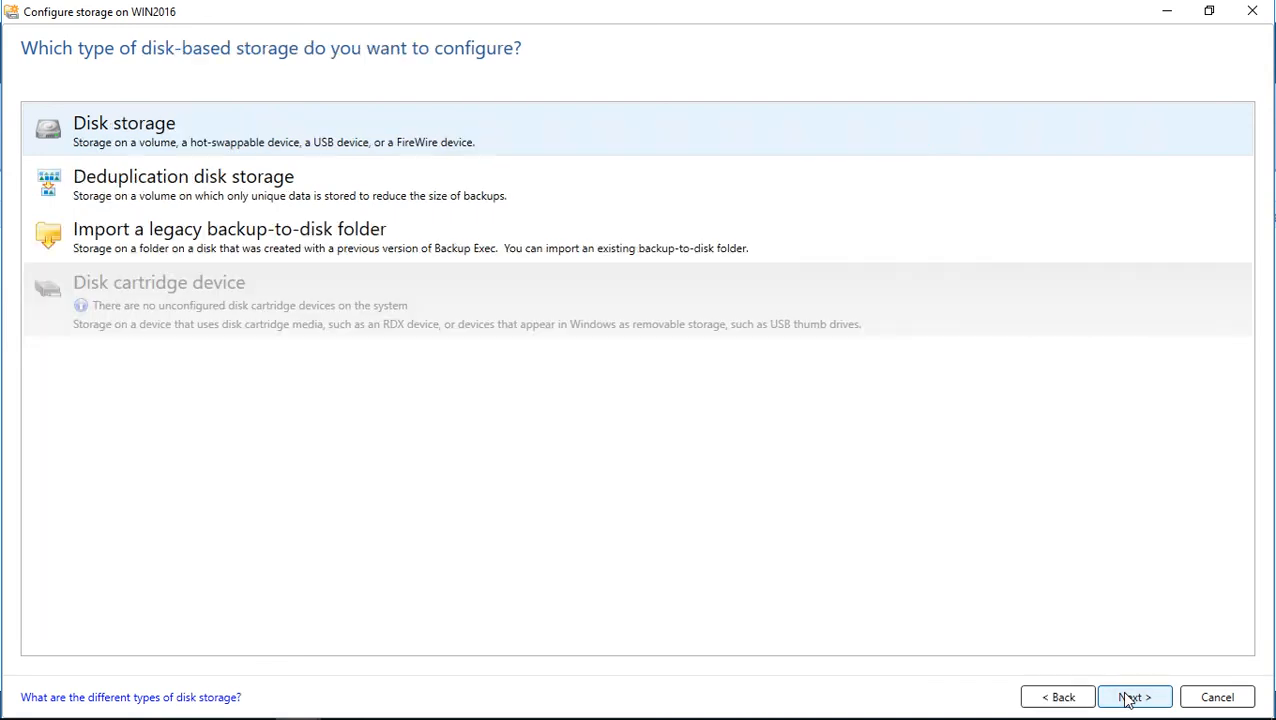
click(332, 184)
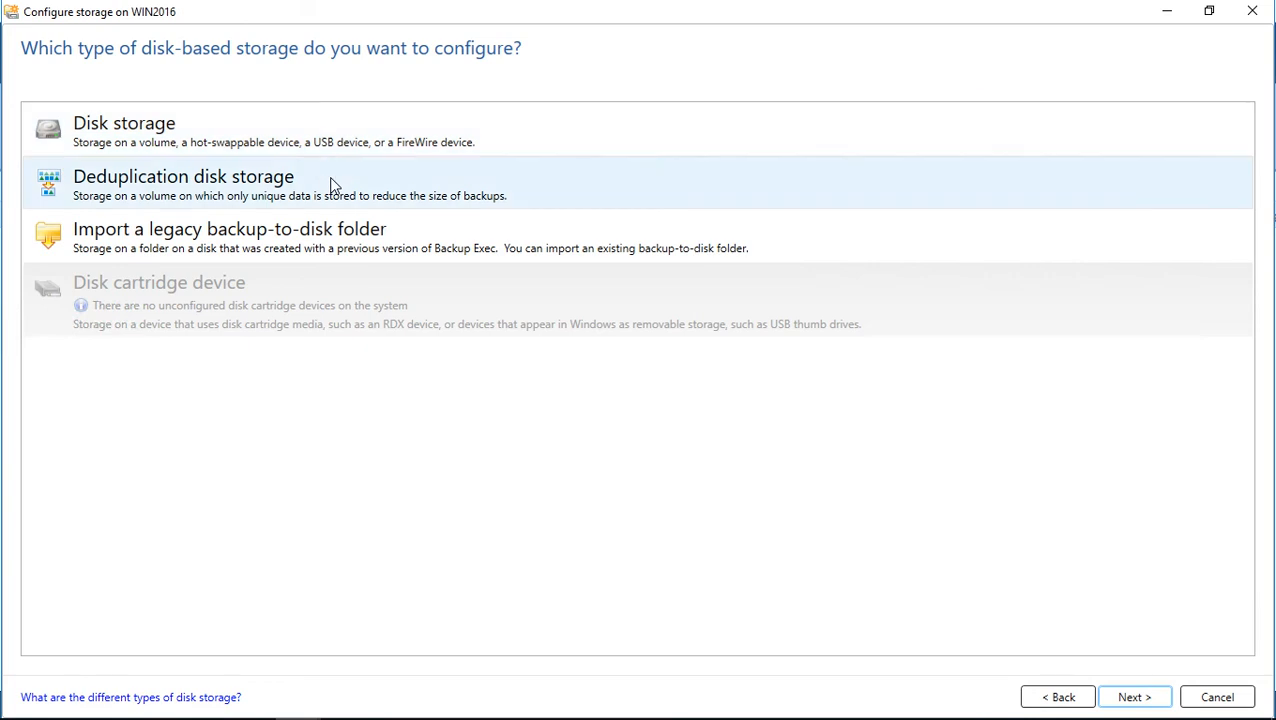
click(1134, 697)
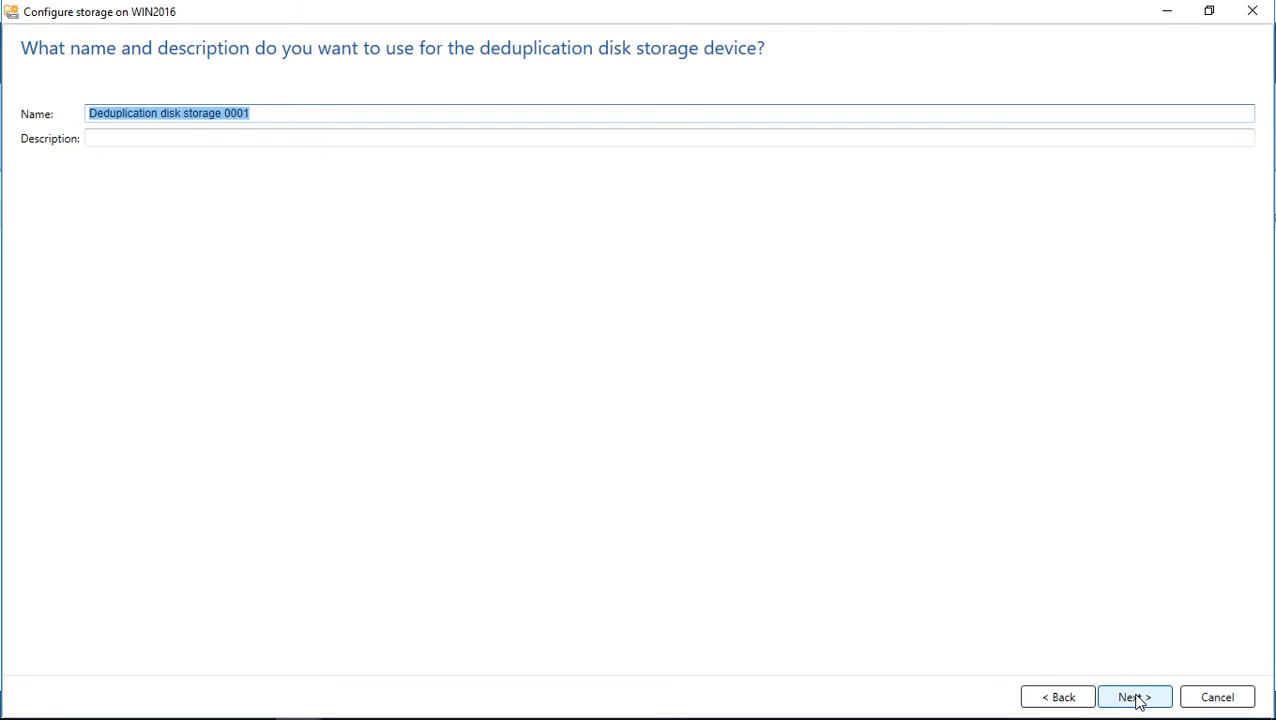
Accept the default device name and choose volume E: for the new deduplication disk storage device.
click(1134, 697)
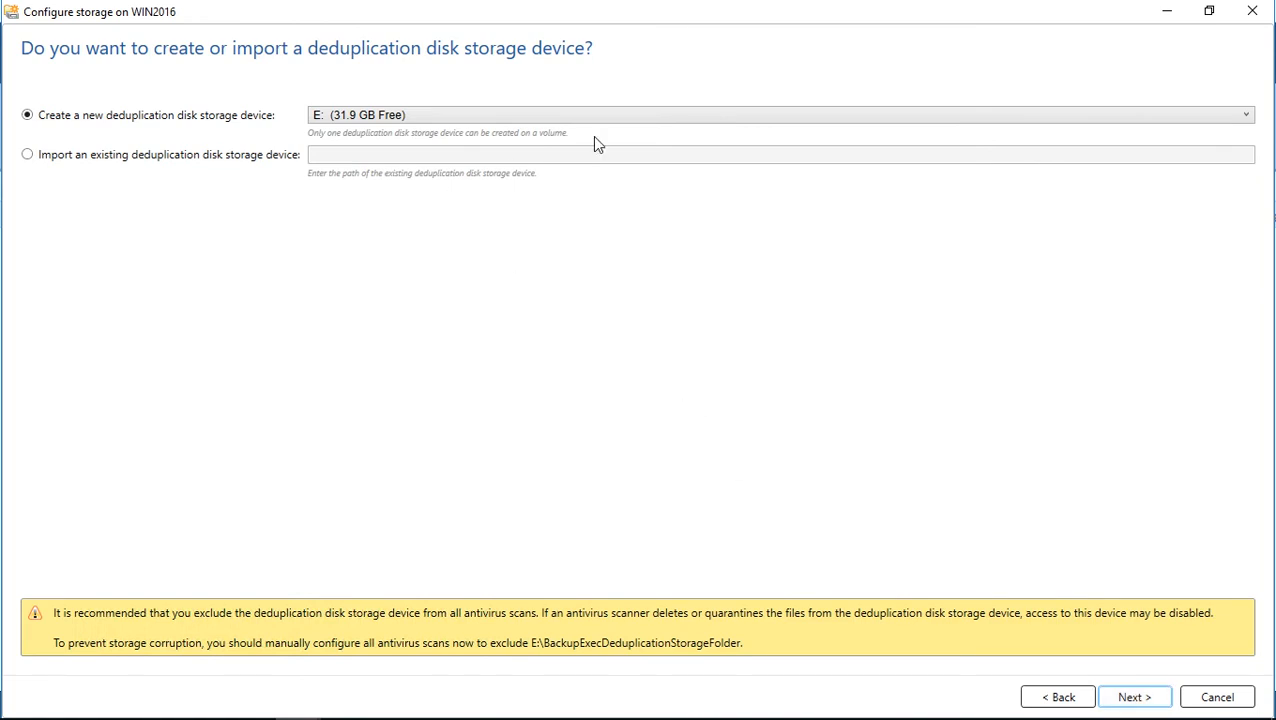
click(652, 115)
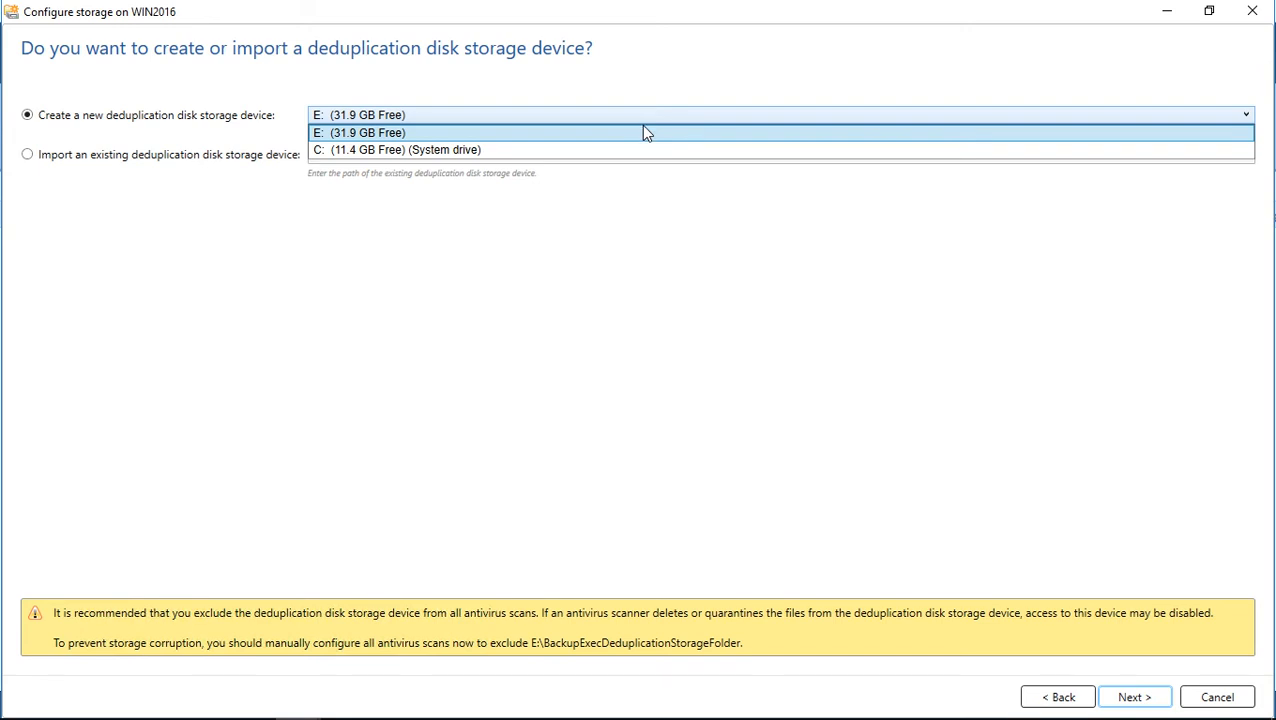
click(644, 131)
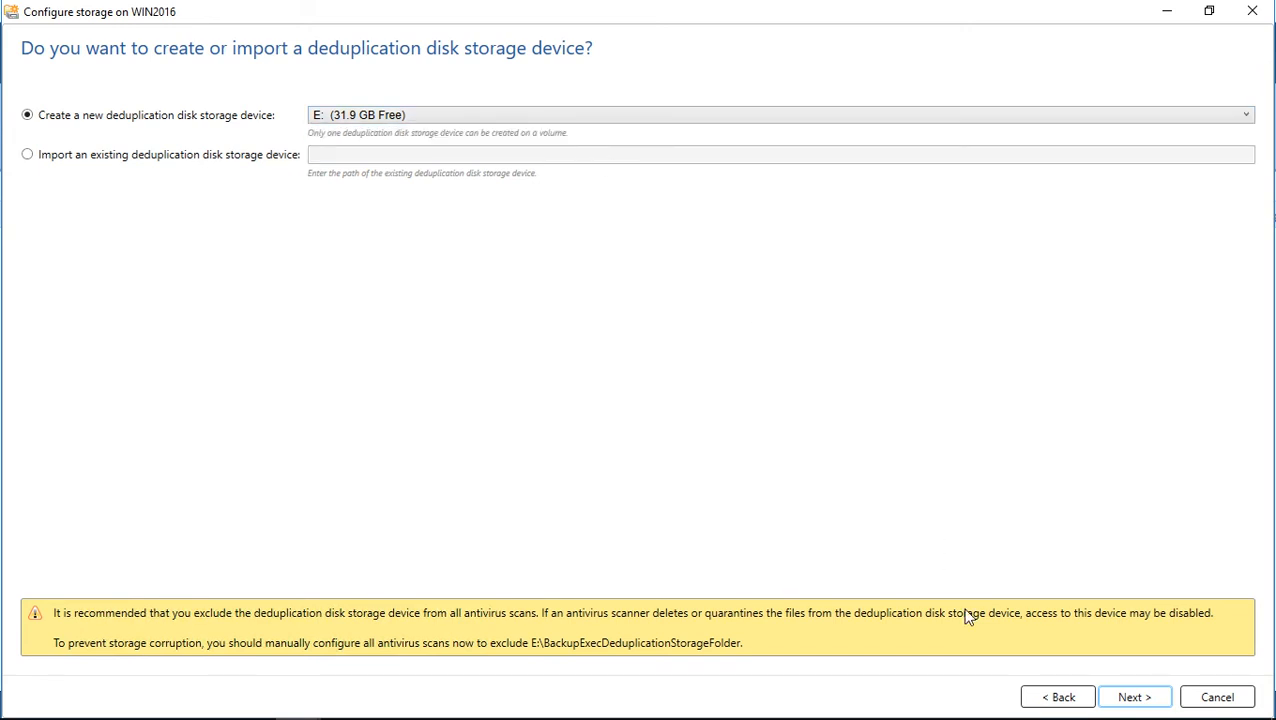
click(1155, 705)
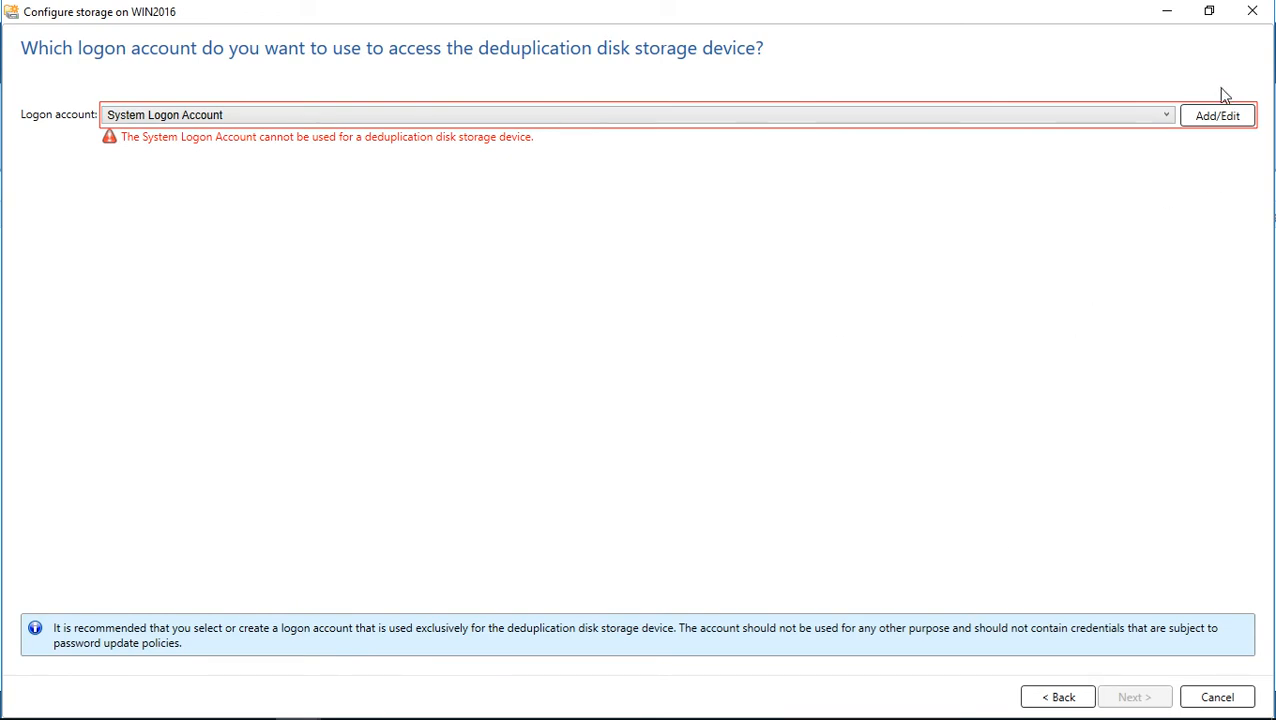
Add restricted logon credentials for the user name widget\backup, entering and confirming the account password.
click(1205, 116)
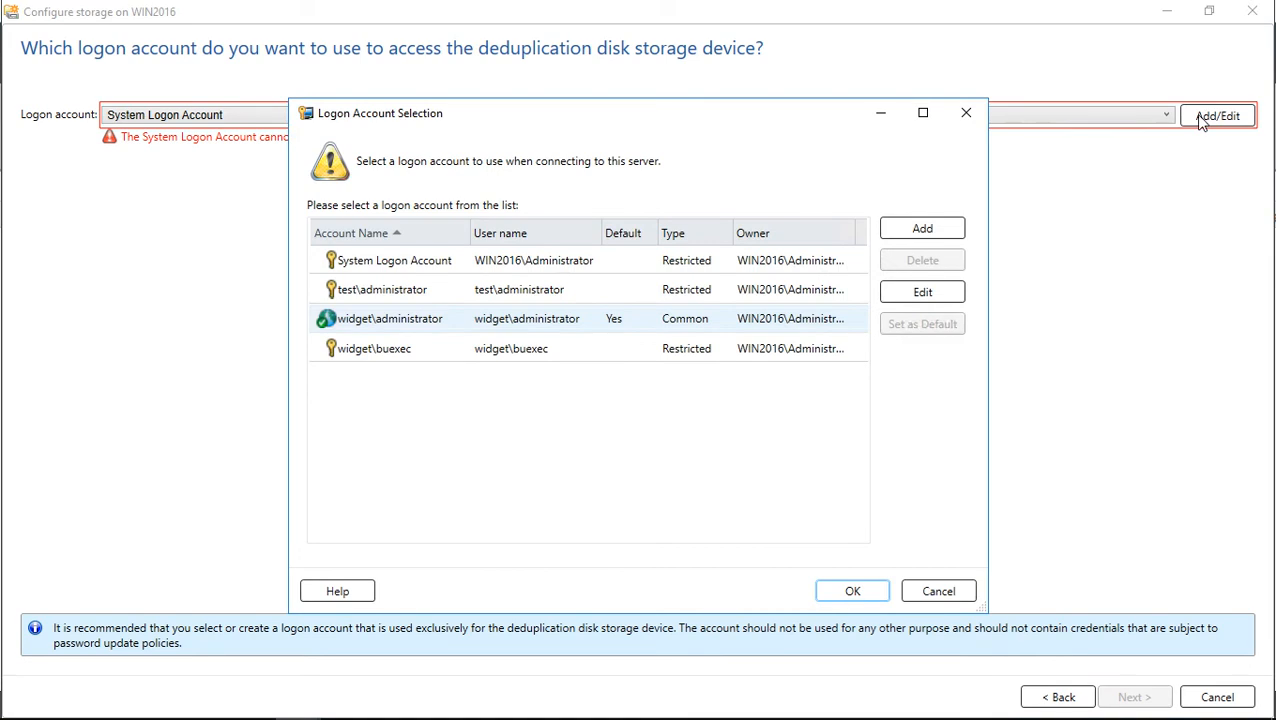
click(924, 232)
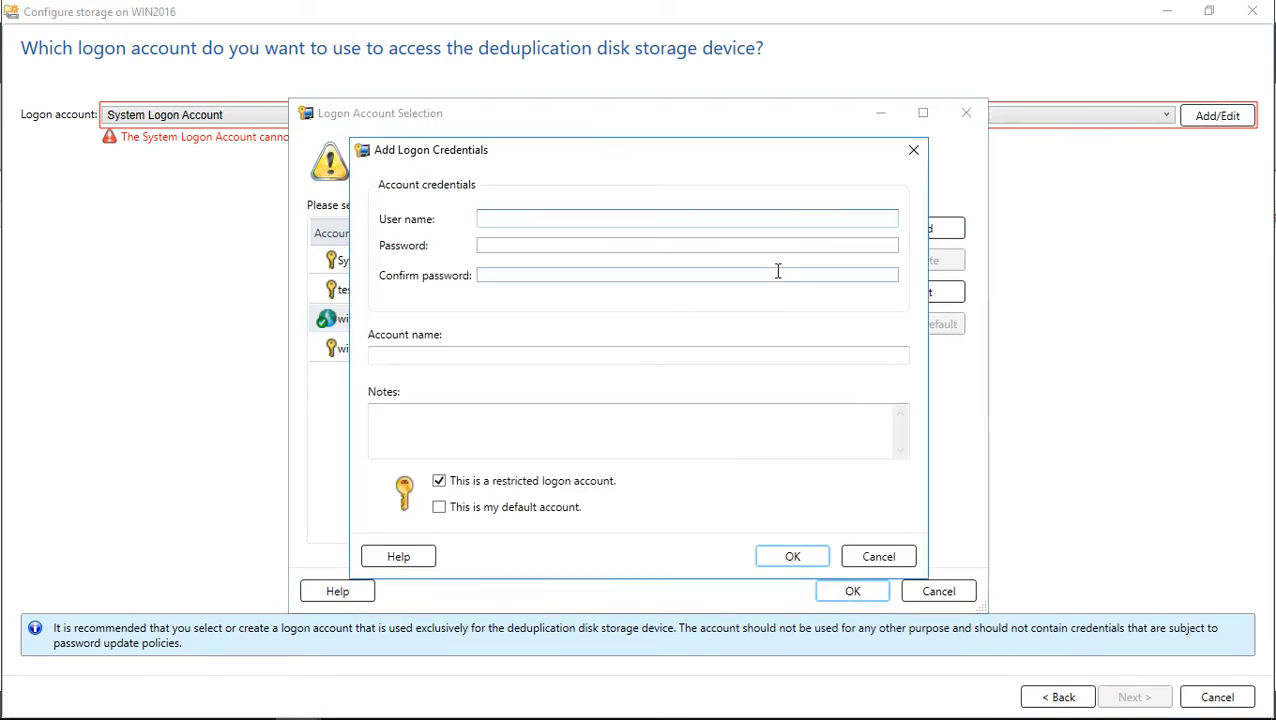
text(widget)
text(acku)
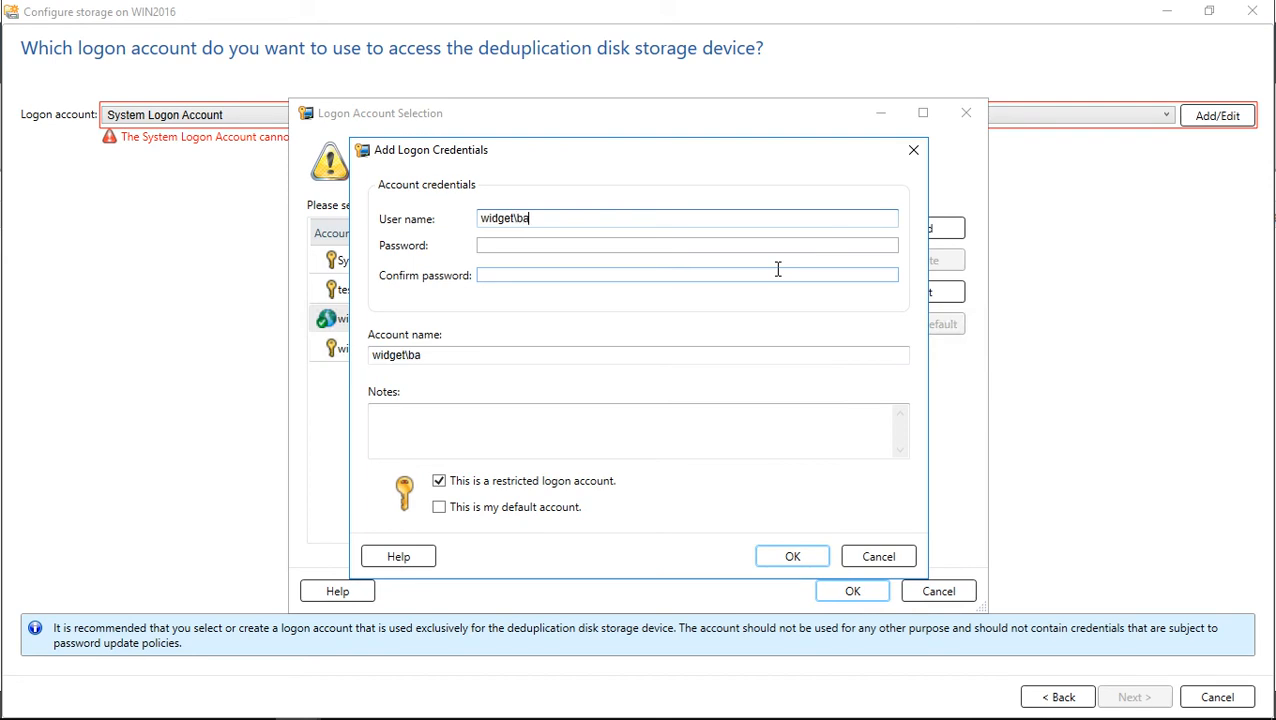
text(p)
click(569, 246)
text(********)
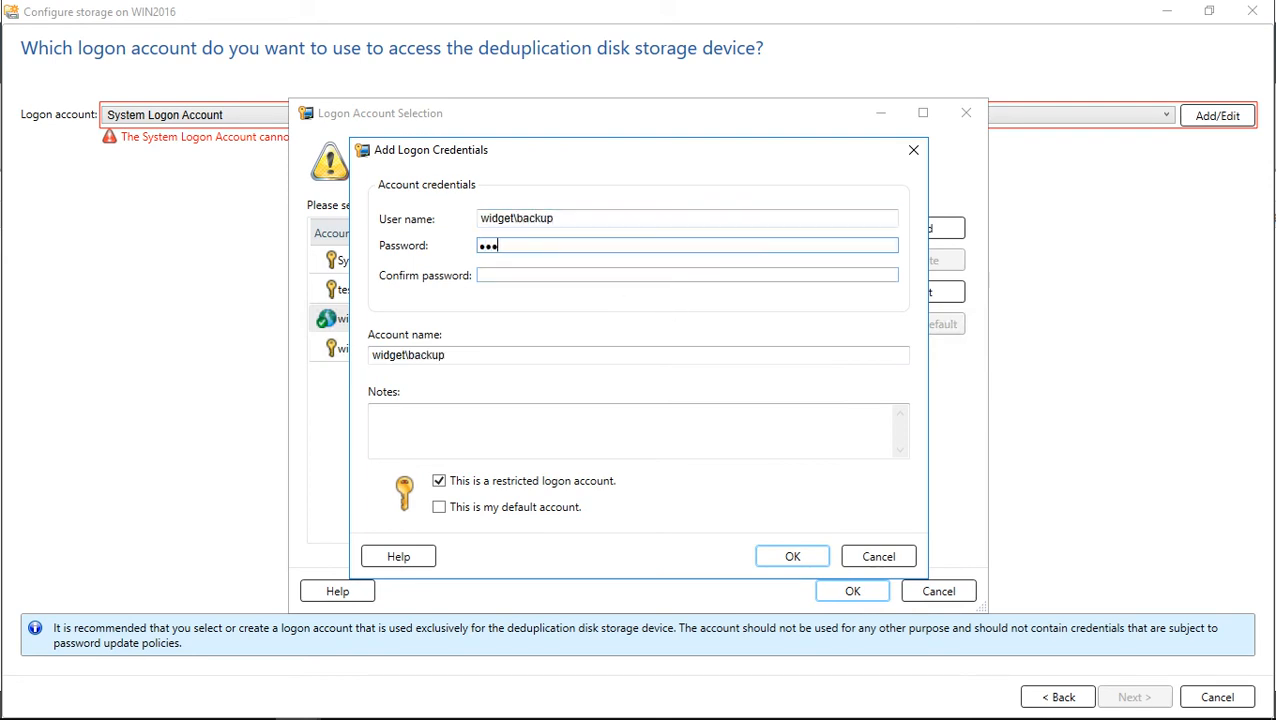
key(Tab)
text(********)
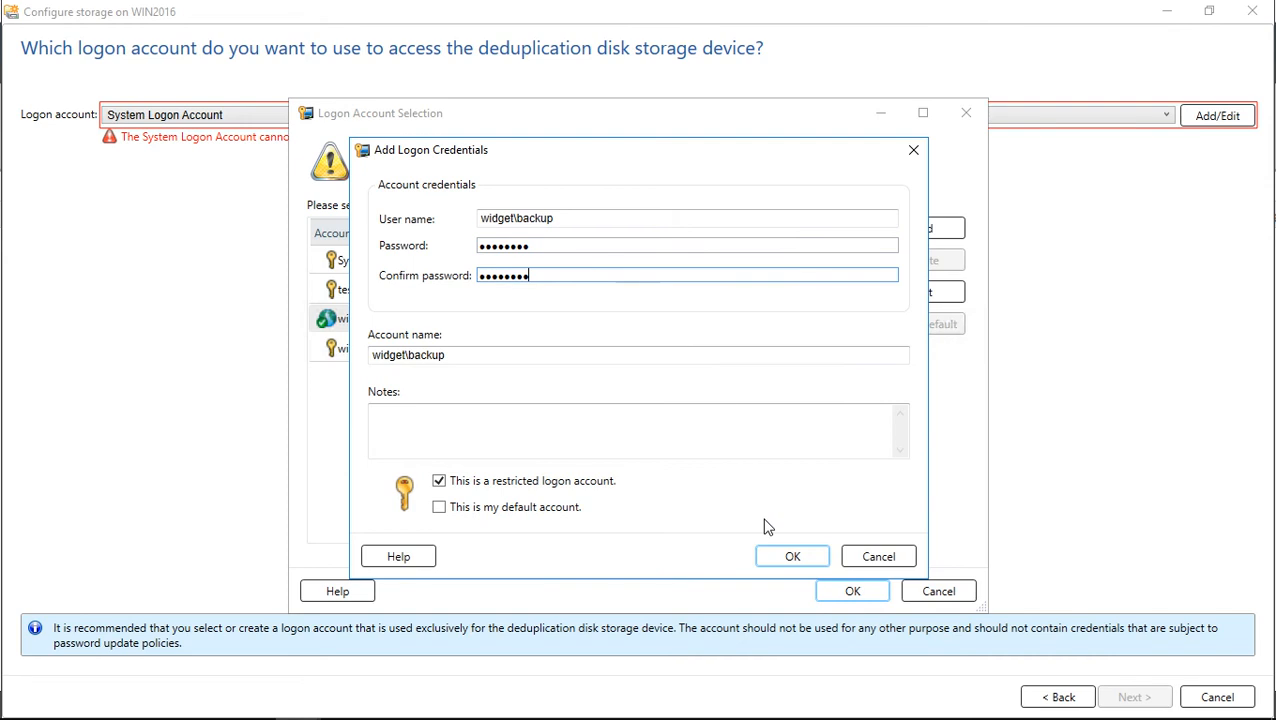
click(787, 561)
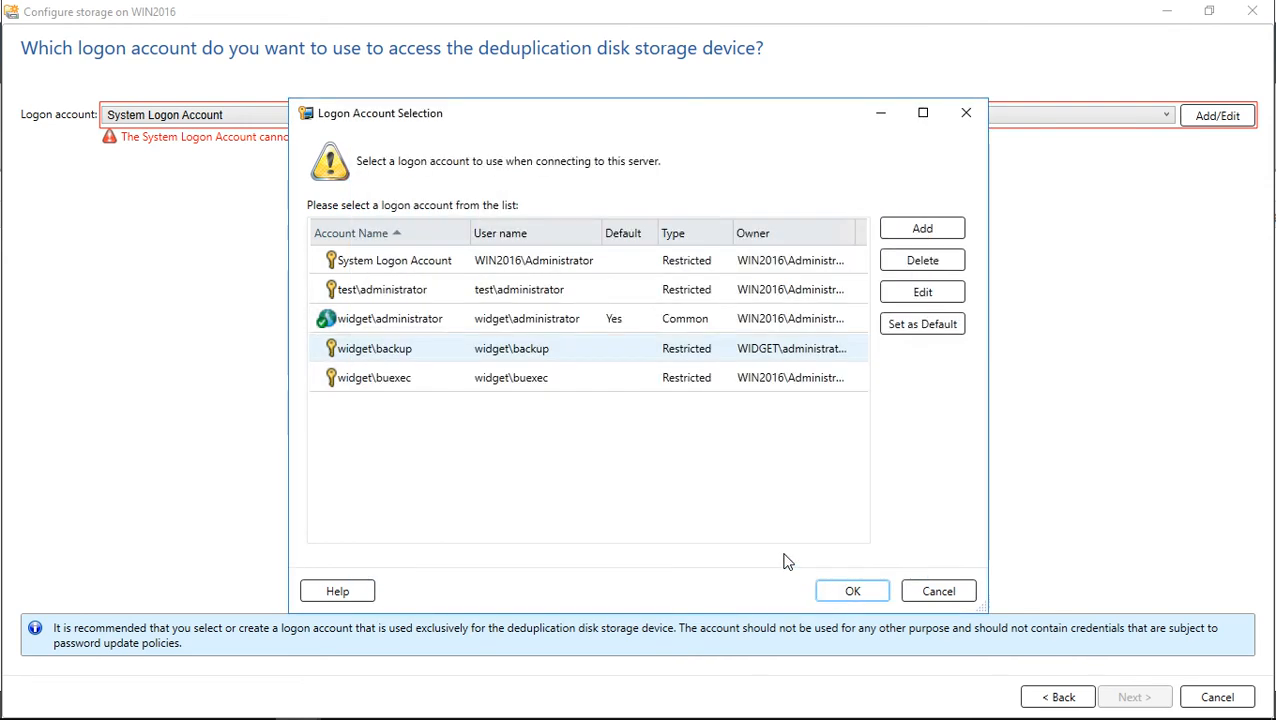
Use widget\backup as the logon account for the deduplication disk storage device, entering its account password.
click(836, 594)
text(********)
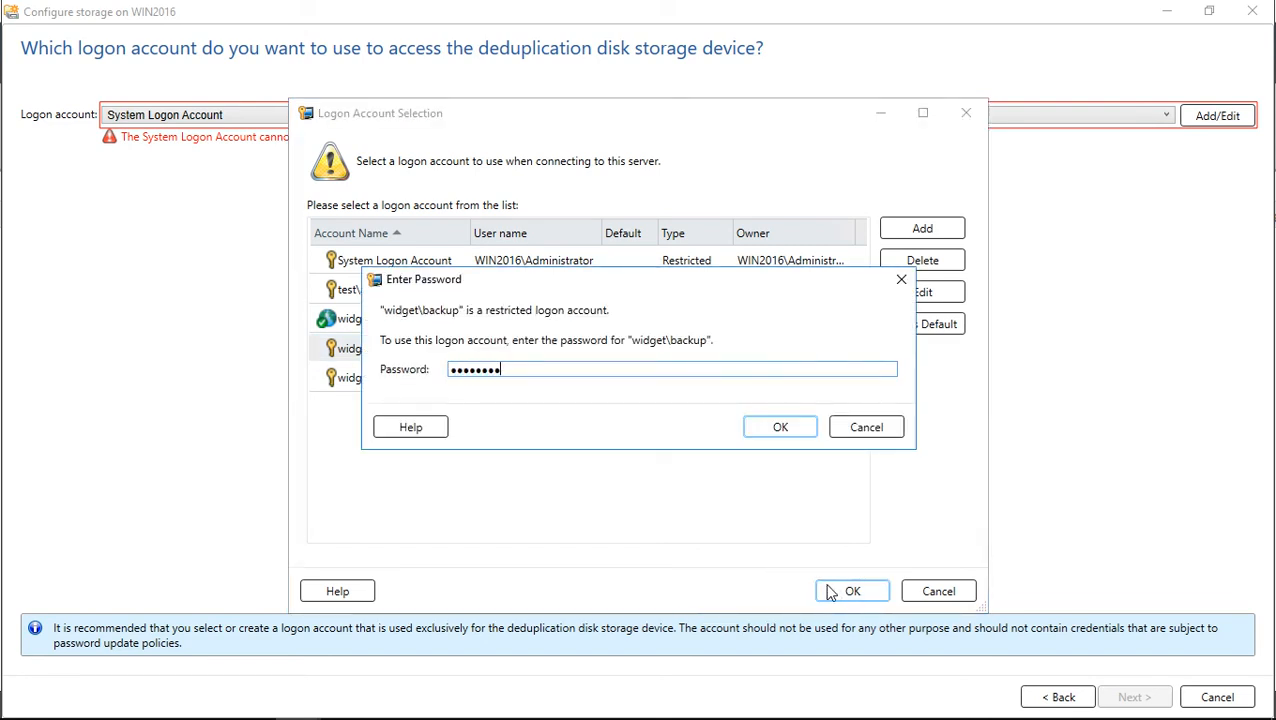
click(775, 425)
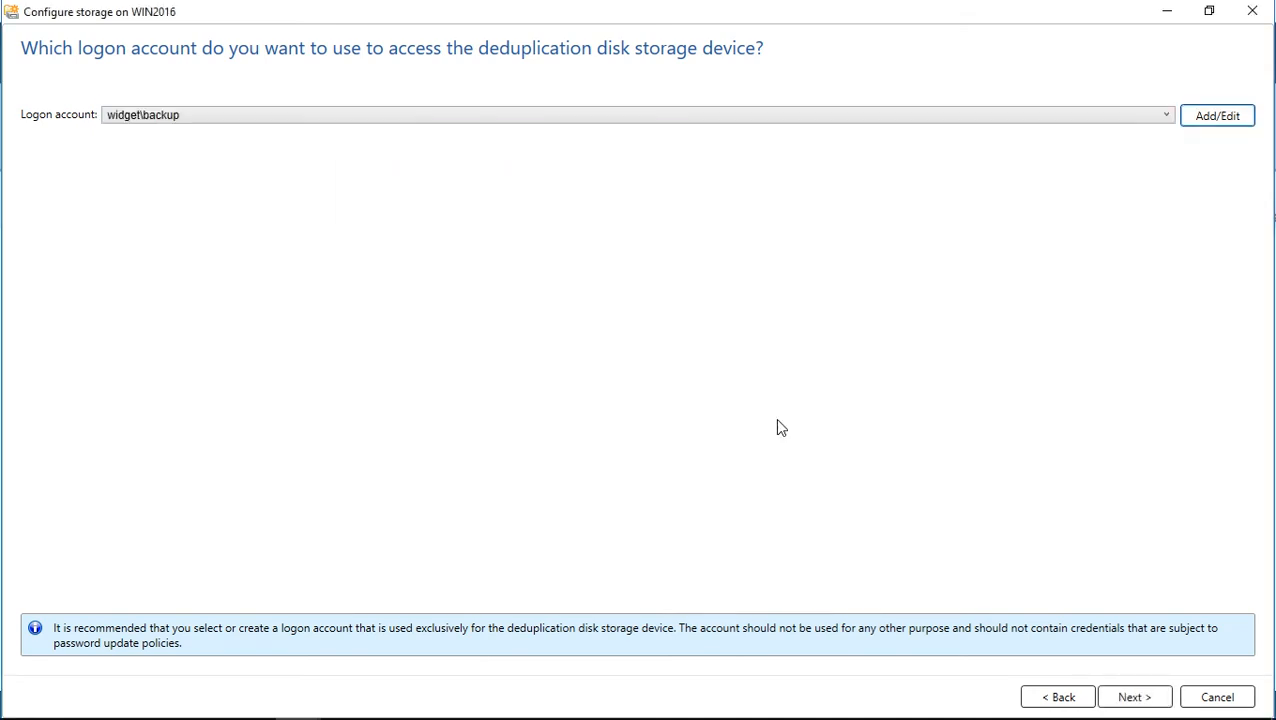
click(1133, 704)
Leave encryption disabled and keep 2 concurrent operations for the deduplication disk storage device.
key(alt)
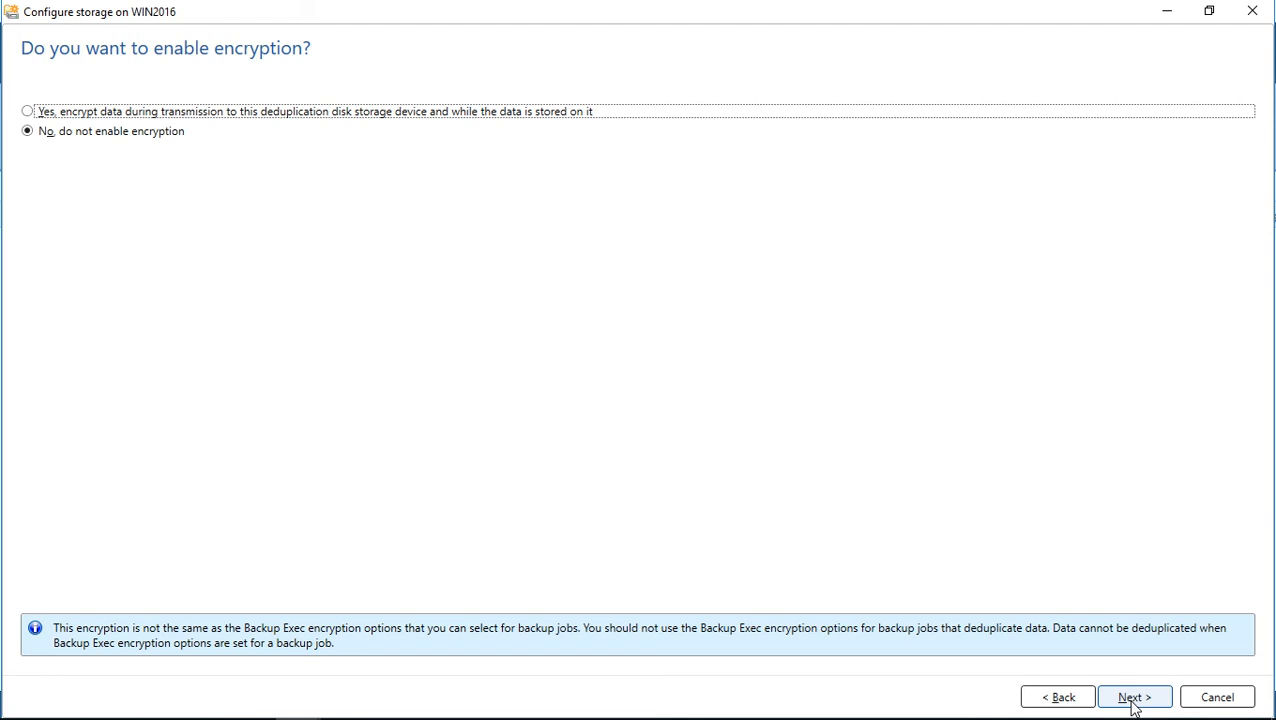
click(1134, 697)
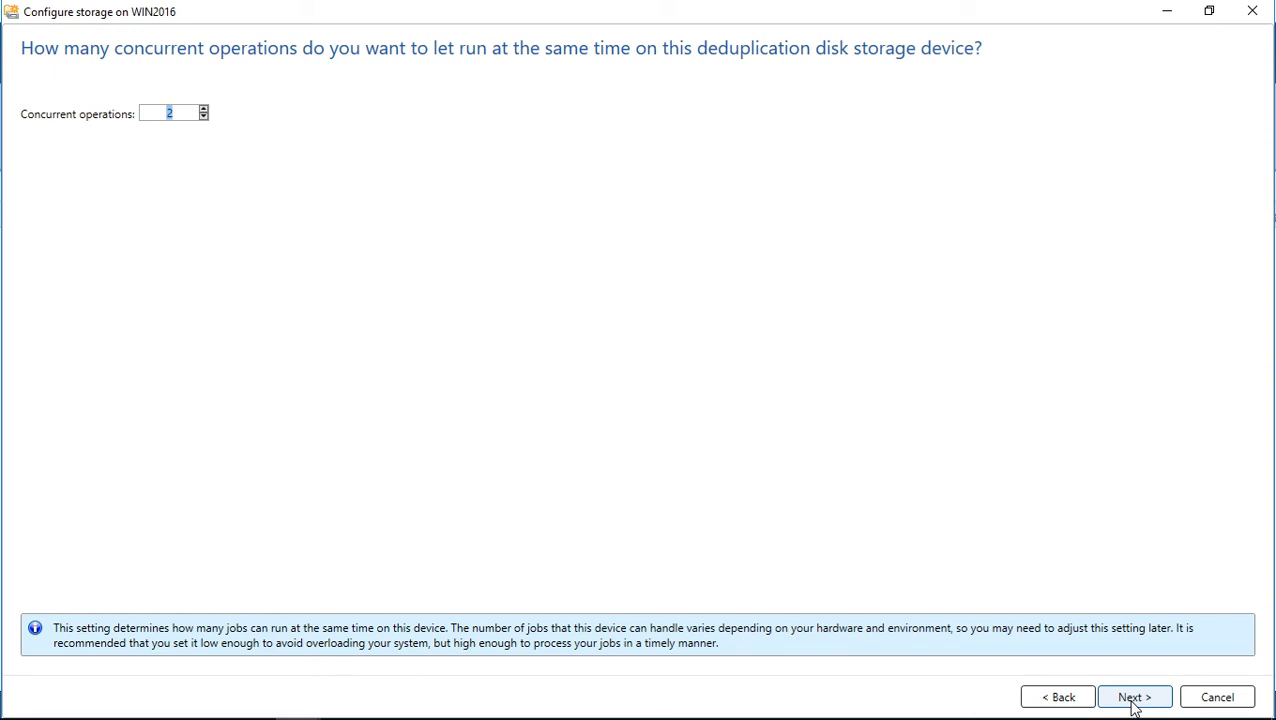
click(1135, 698)
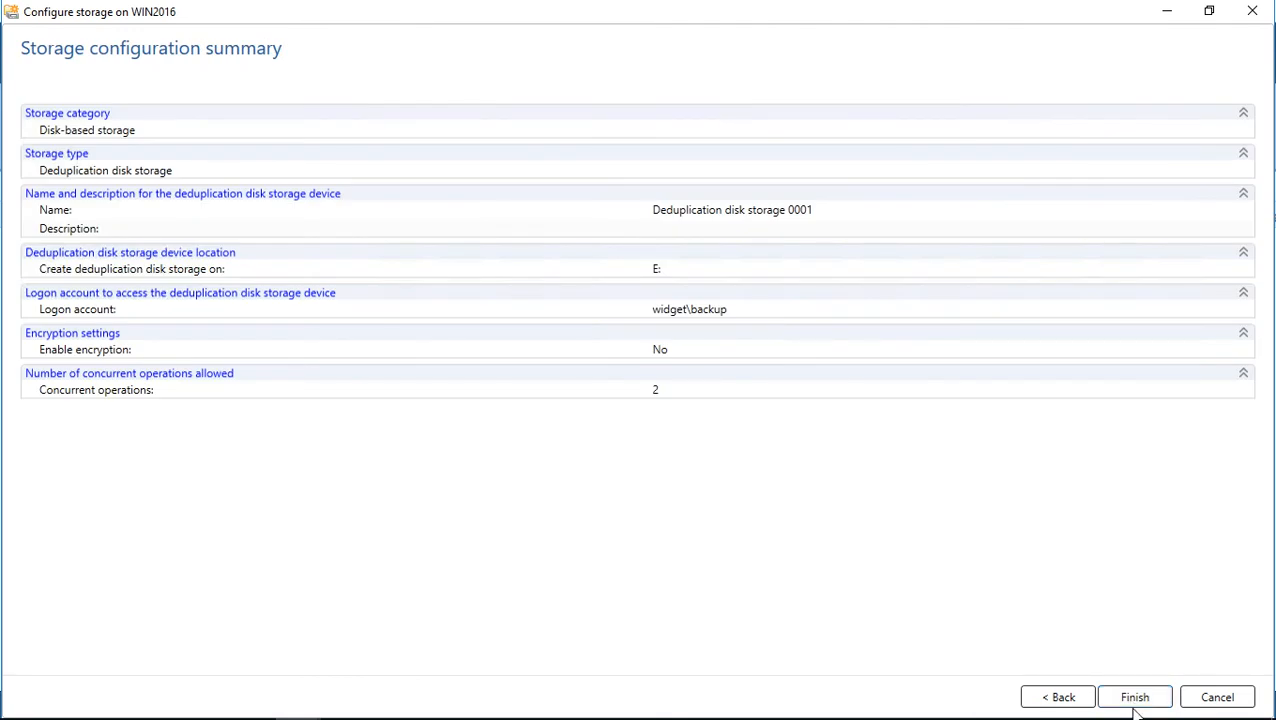
Finish the storage configuration, agree to create the deduplication disk storage, and restart the Backup Exec services.
click(1134, 698)
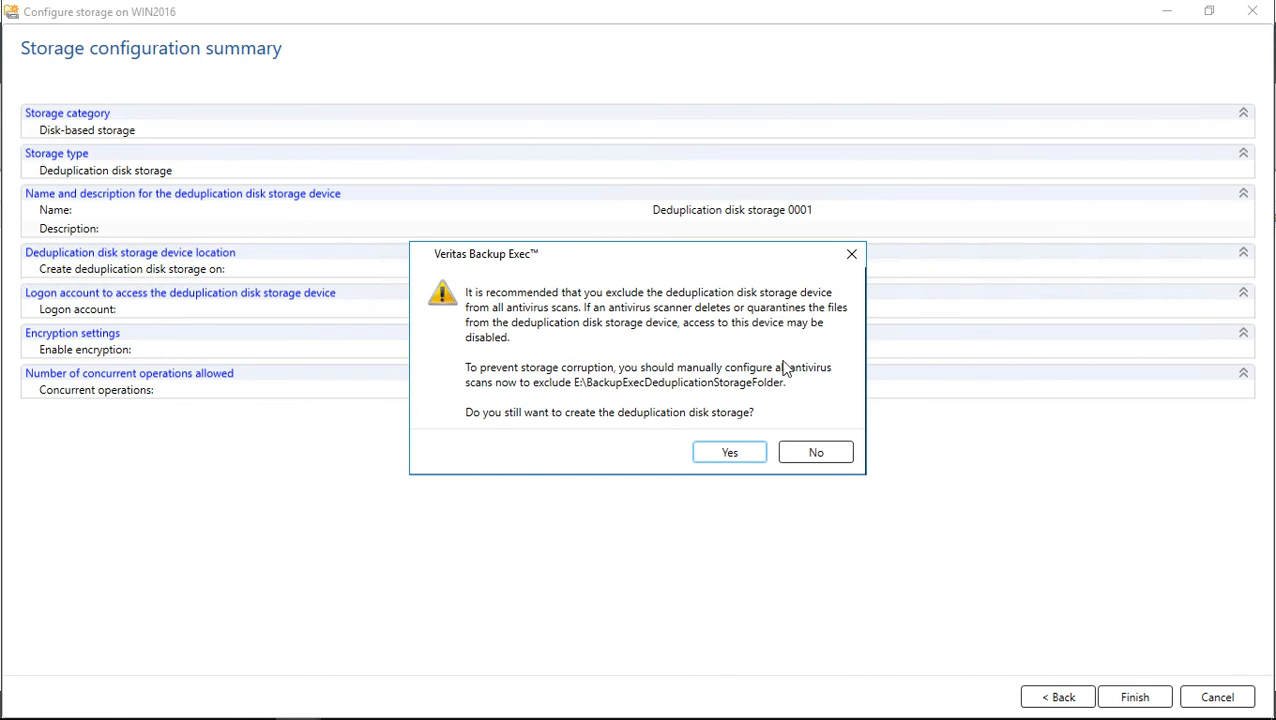
click(740, 456)
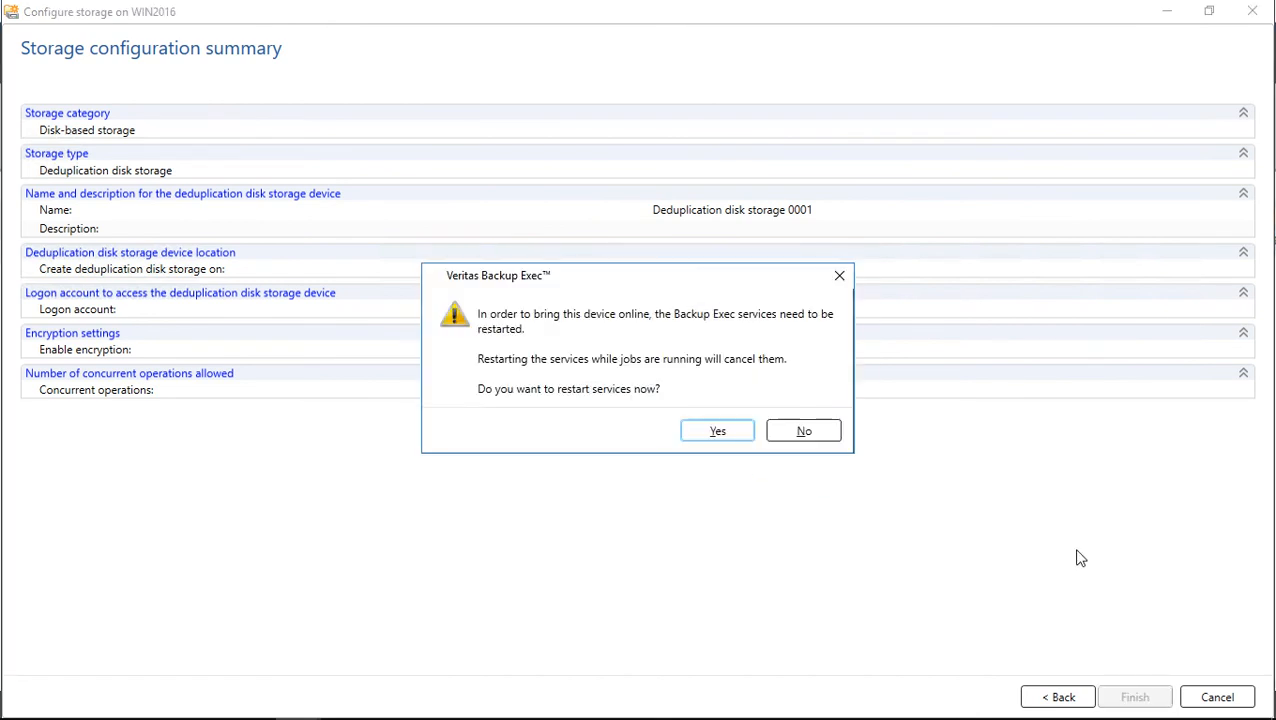
click(700, 438)
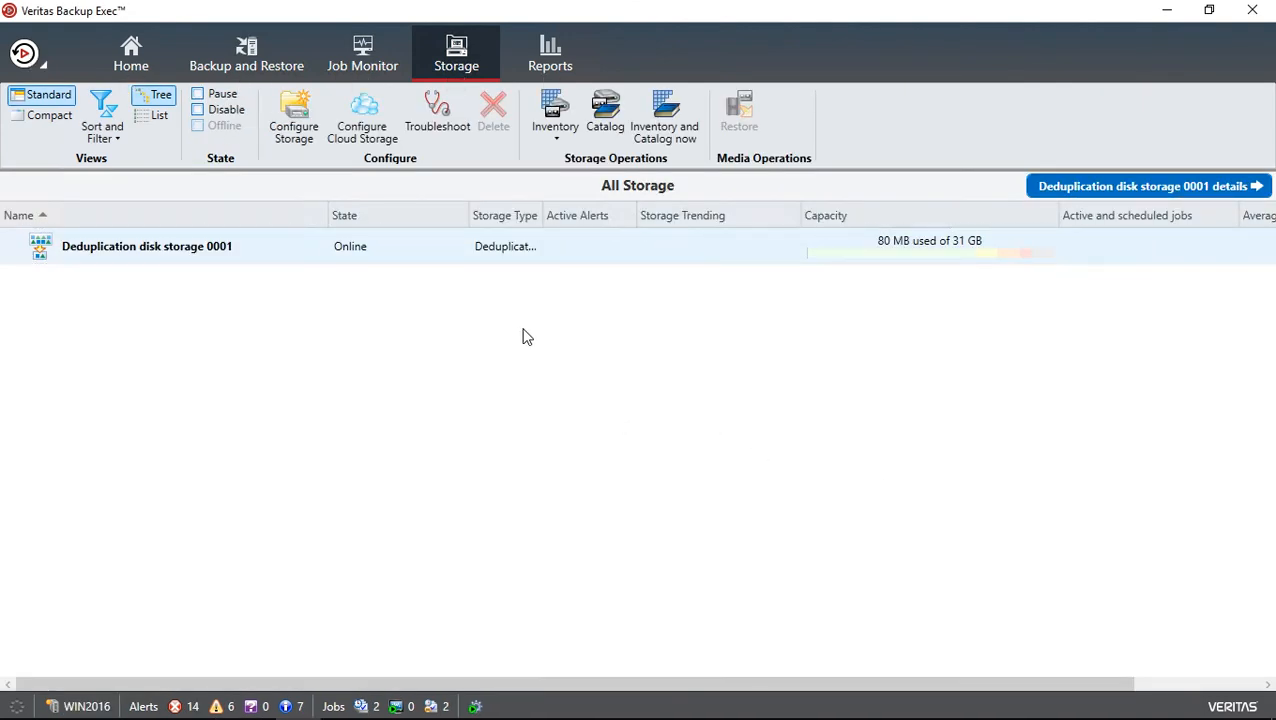
Open the backup options of the WIN2016 Backup 00010 definition for editing from the WIN2016 server's job list.
click(244, 63)
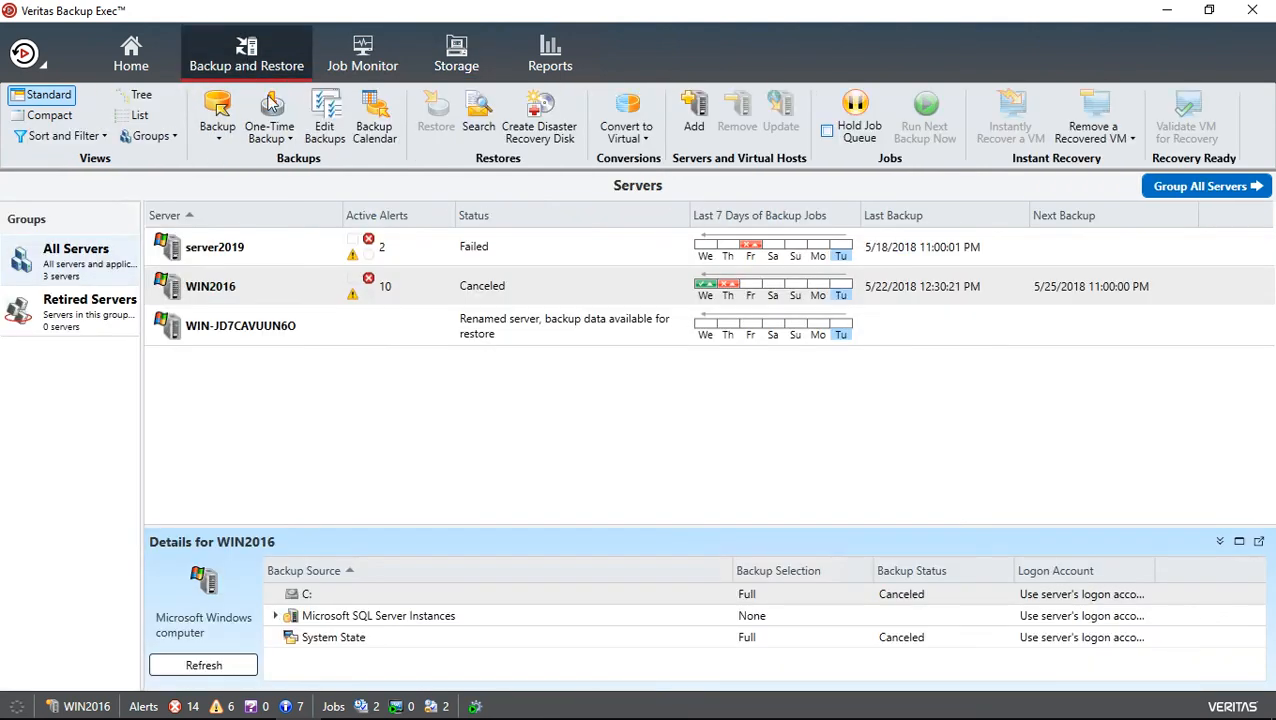
double_click(303, 290)
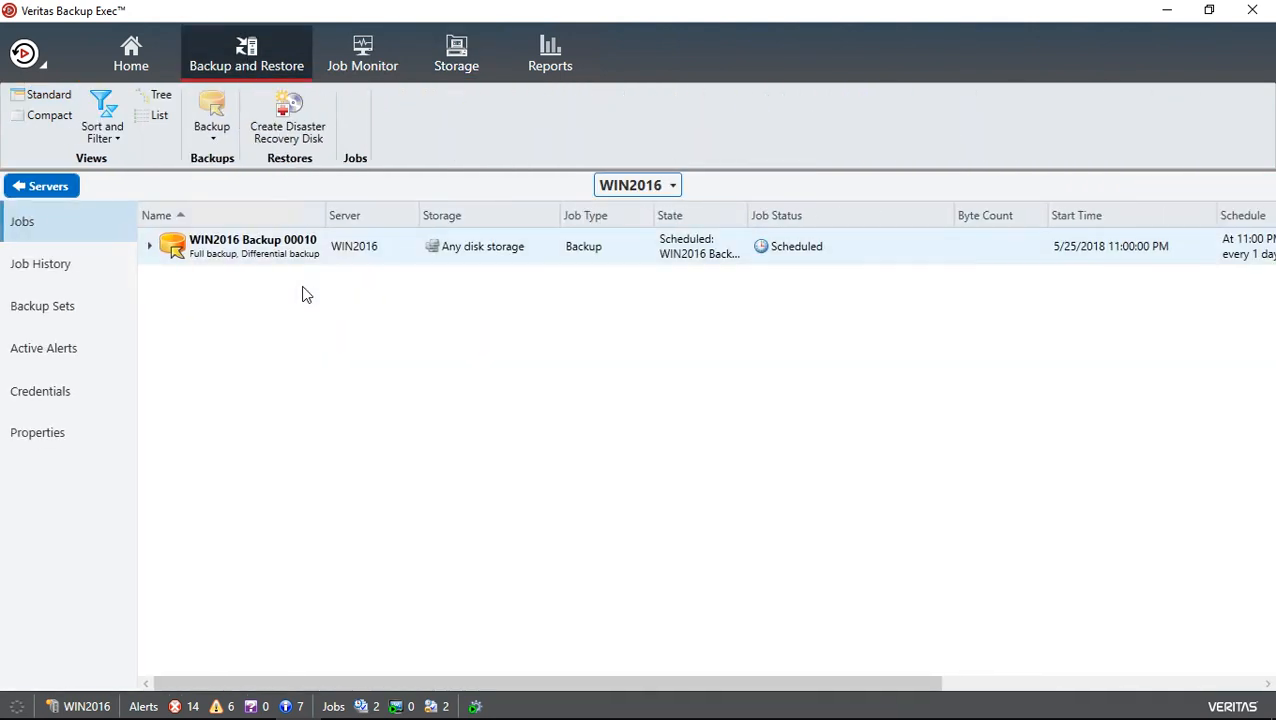
click(149, 248)
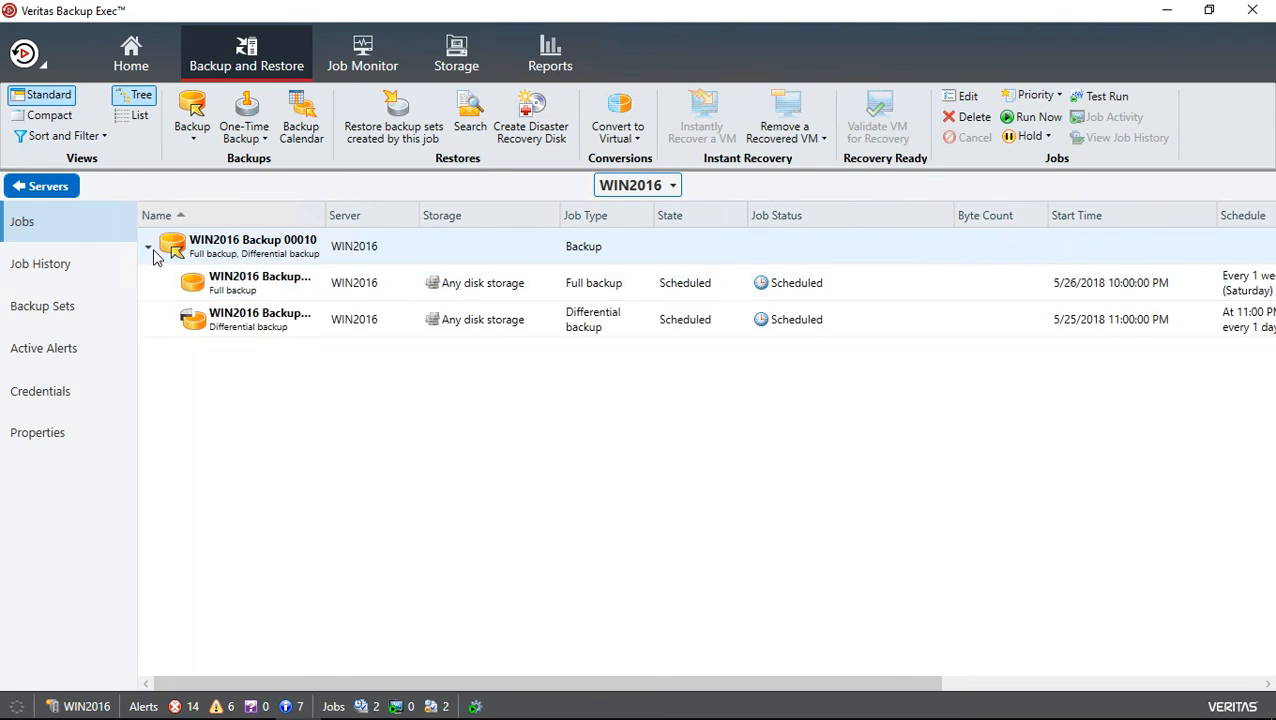
right_click(336, 287)
click(355, 292)
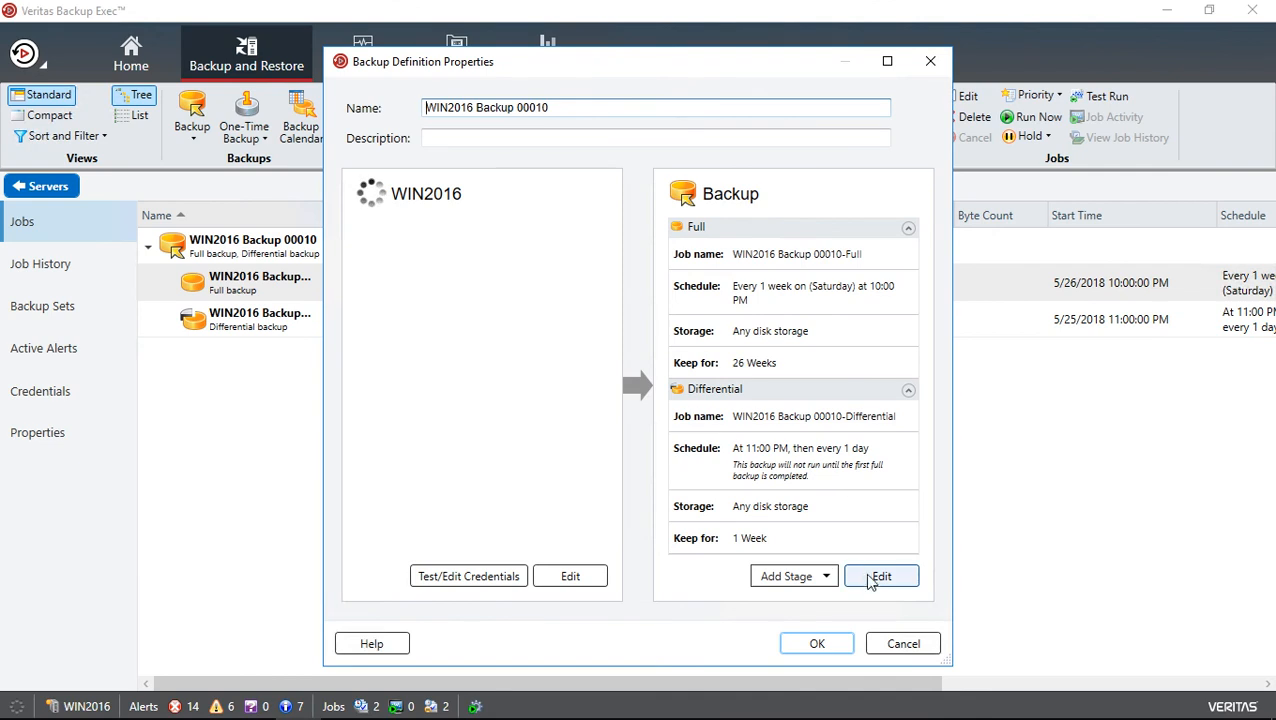
click(876, 580)
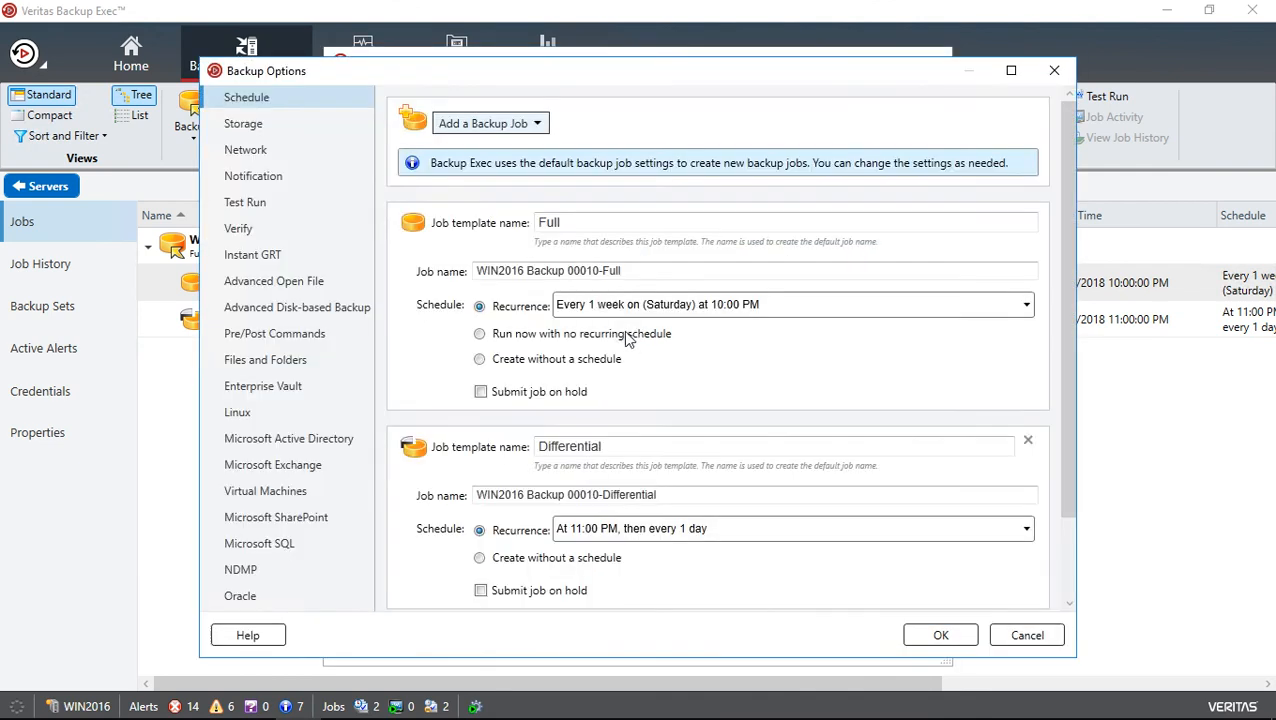
Set the storage of both the full and differential backups to Deduplication disk storage 0001 and save the backup definition.
click(252, 127)
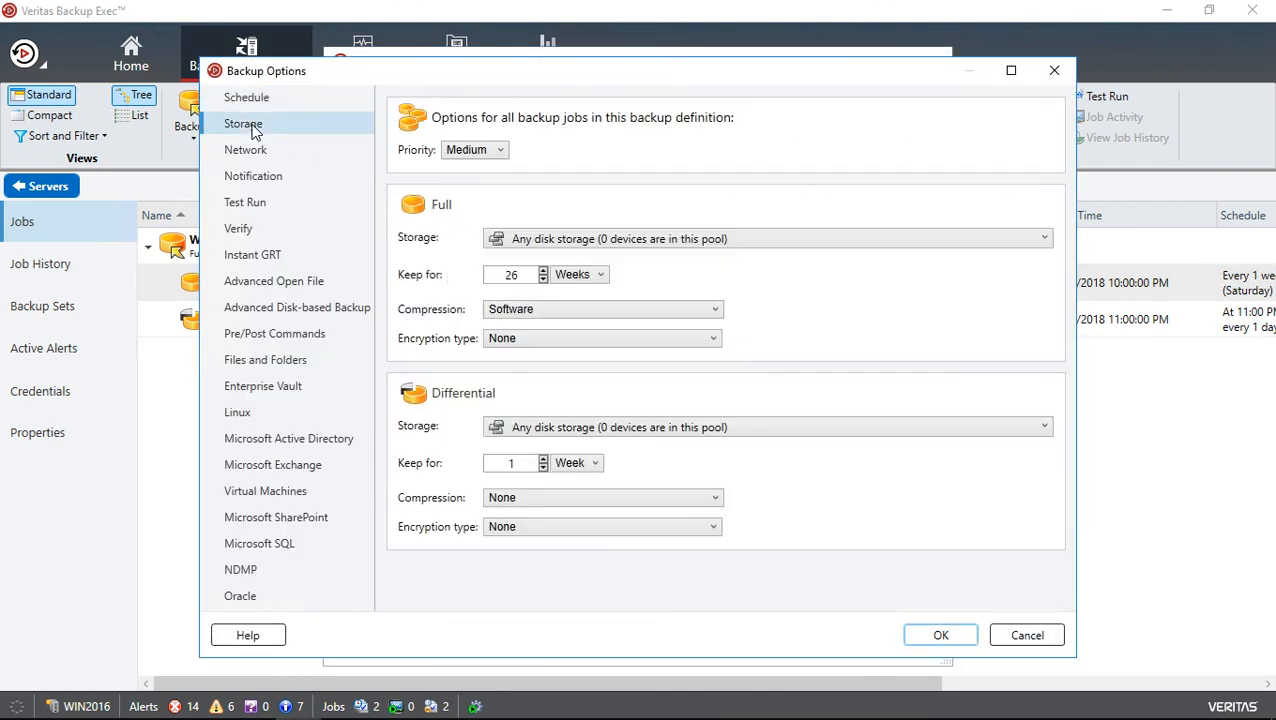
click(930, 242)
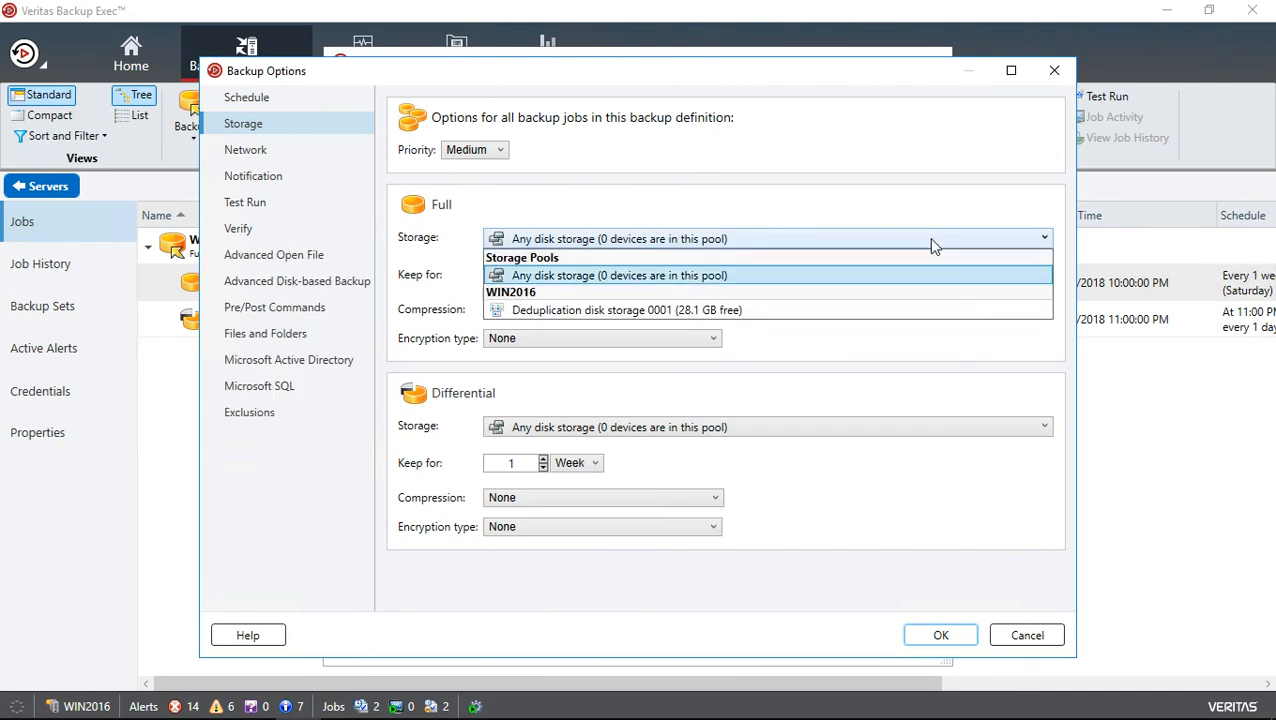
click(785, 311)
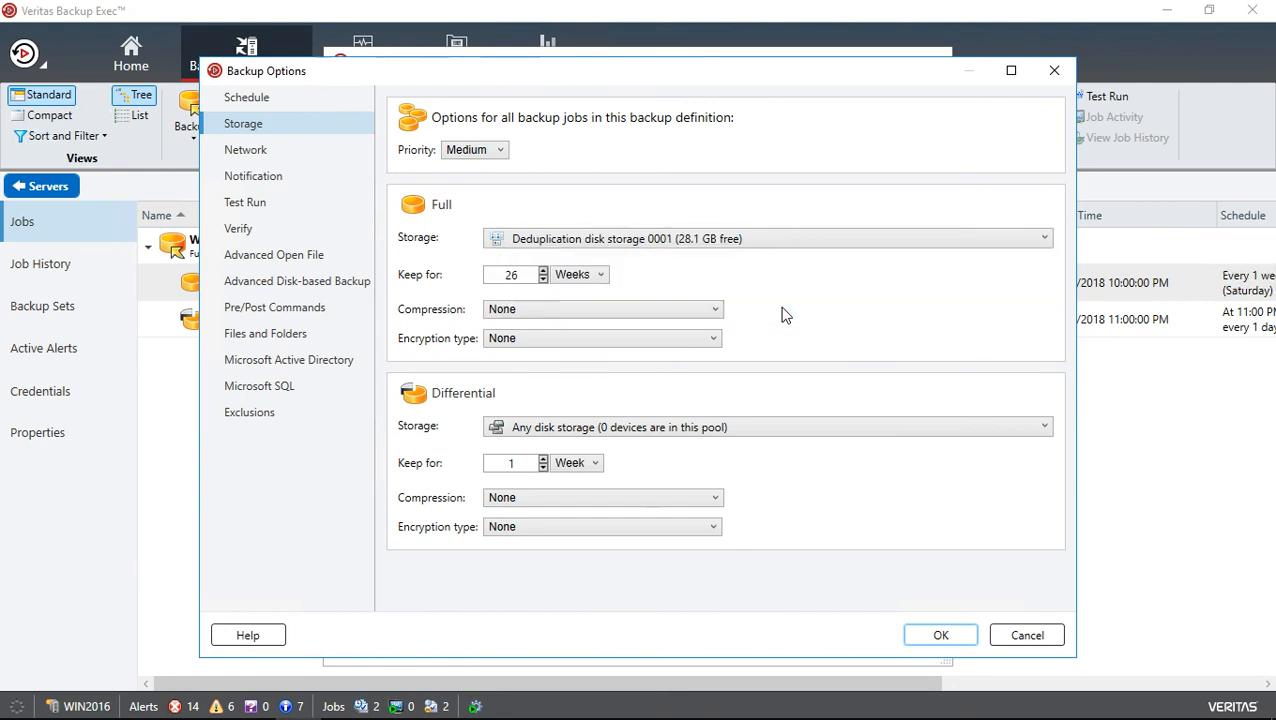
click(772, 430)
click(761, 498)
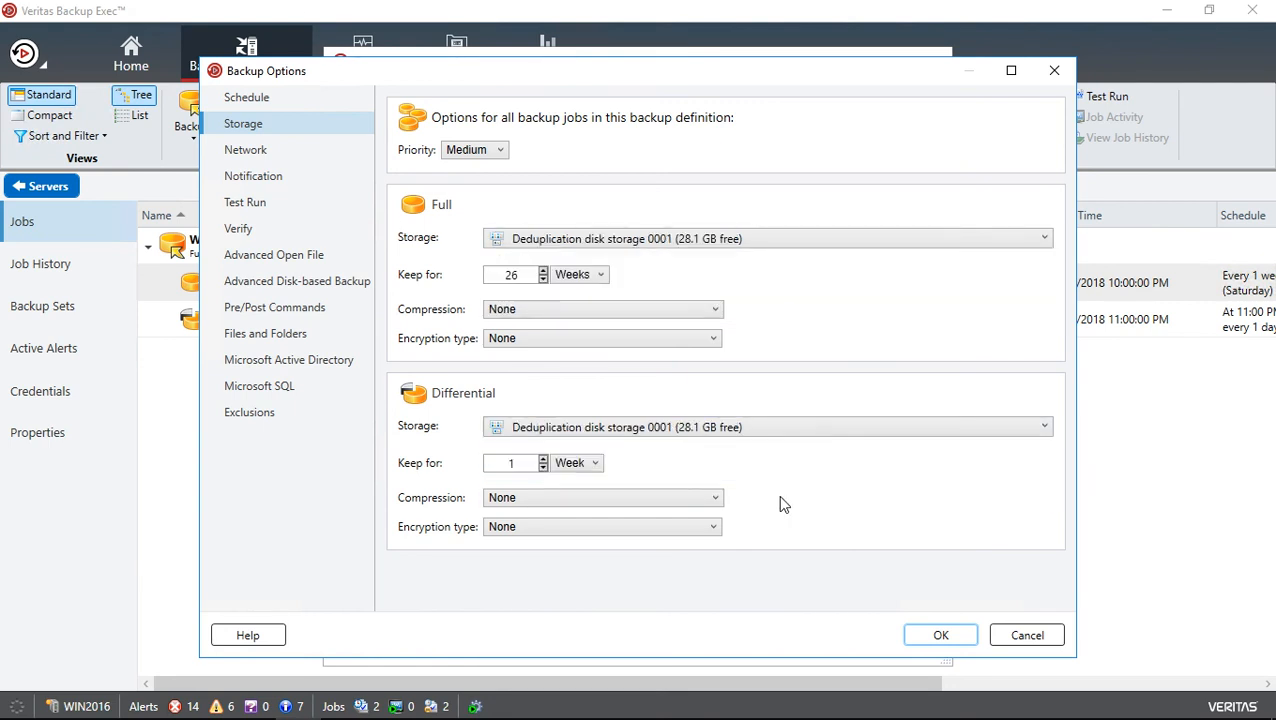
click(932, 637)
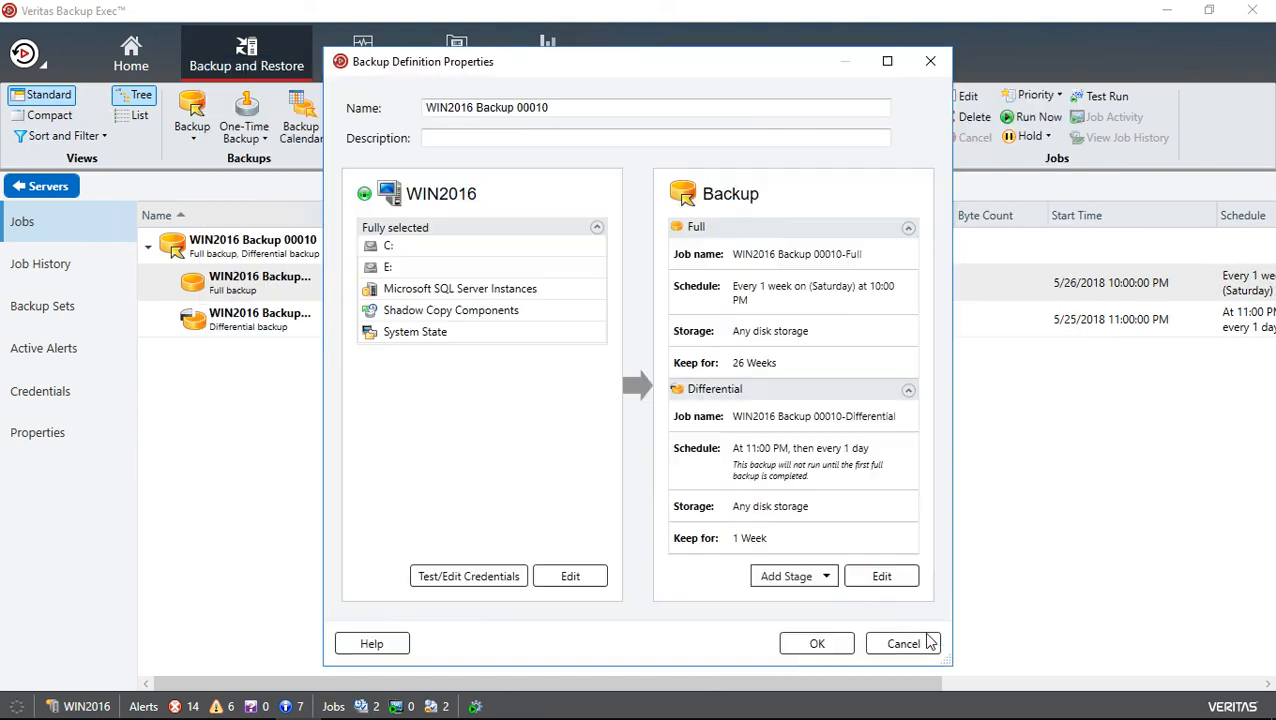
click(808, 640)
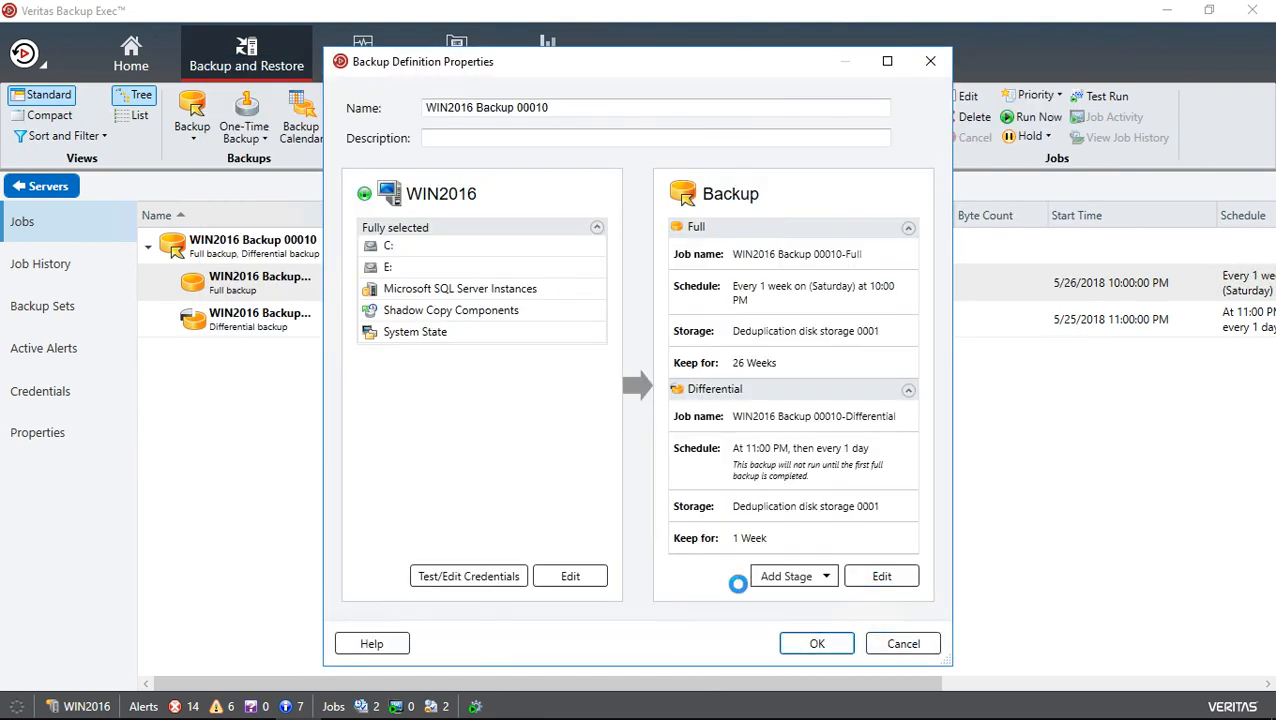